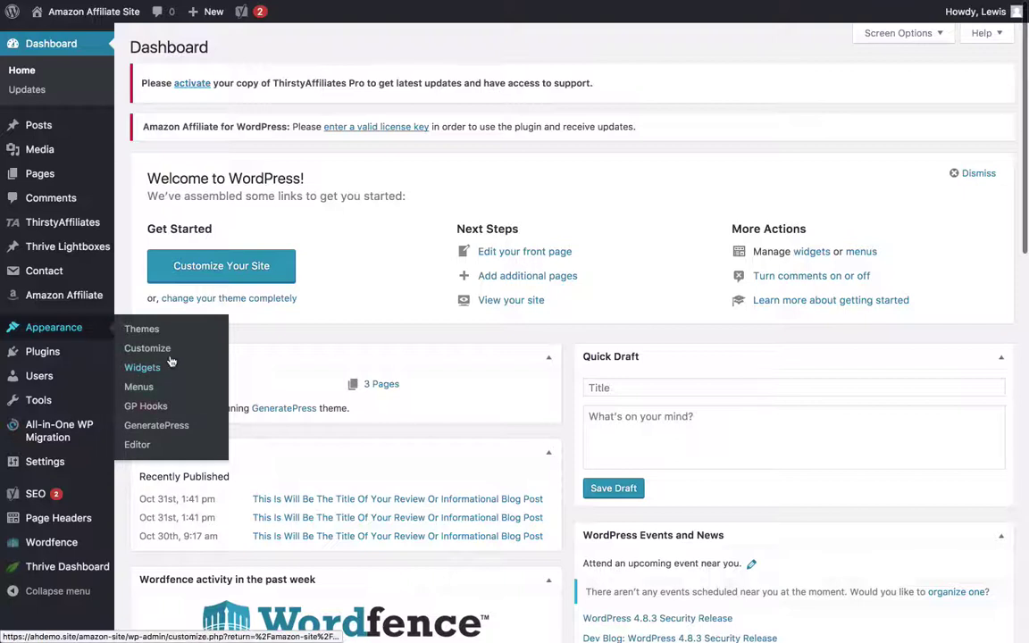
Open the theme customizer's site identity settings and choose your-logo.png from the media library as the site logo
{"action": "left_click", "coordinate": [163, 351]}
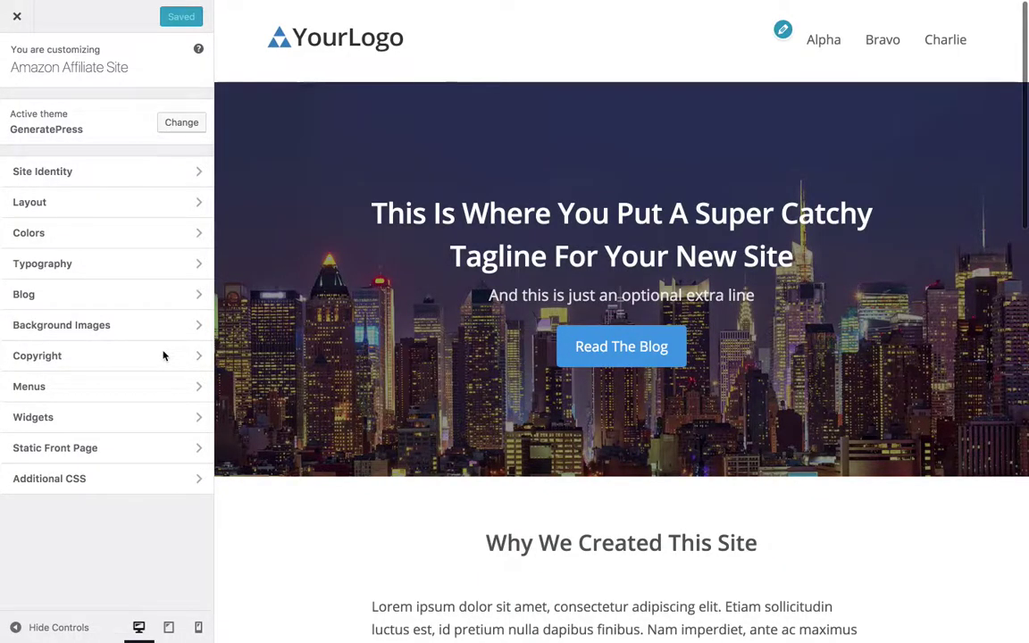
{"action": "left_click", "coordinate": [87, 179]}
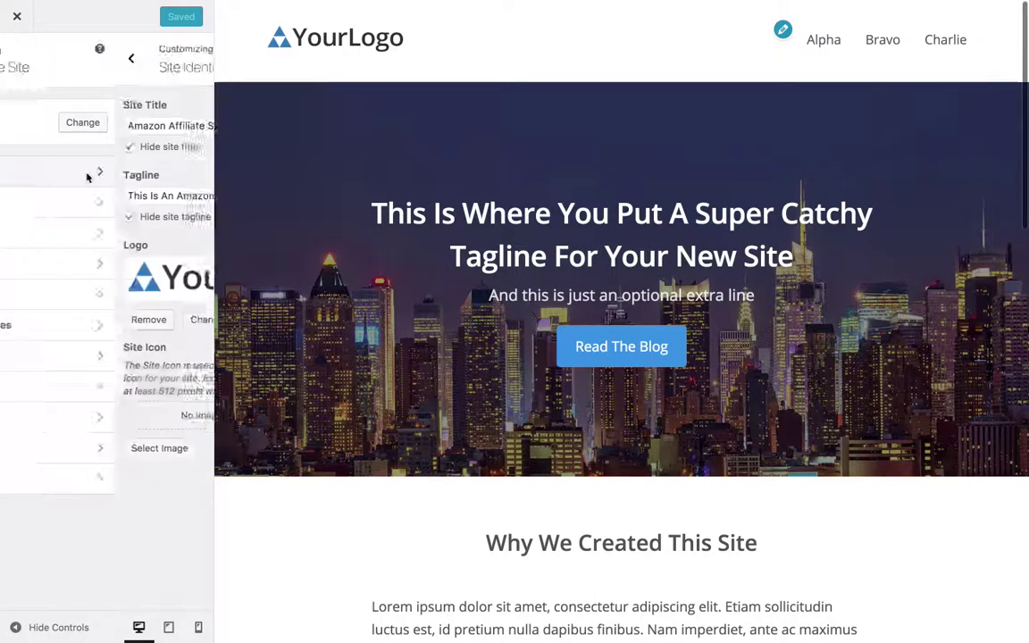
{"action": "left_click", "coordinate": [102, 320]}
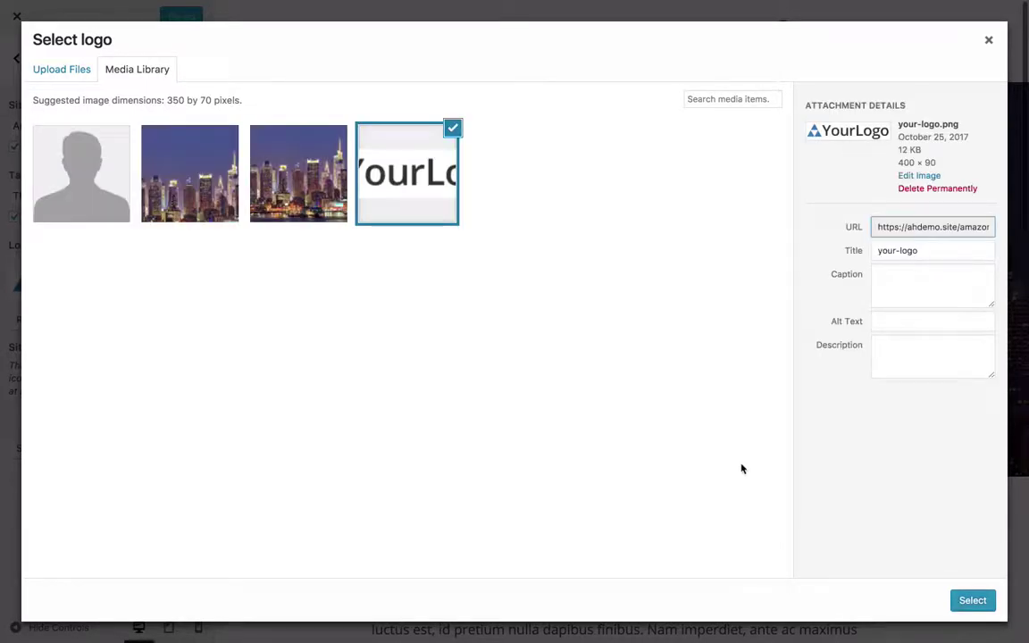
{"action": "left_click", "coordinate": [972, 599]}
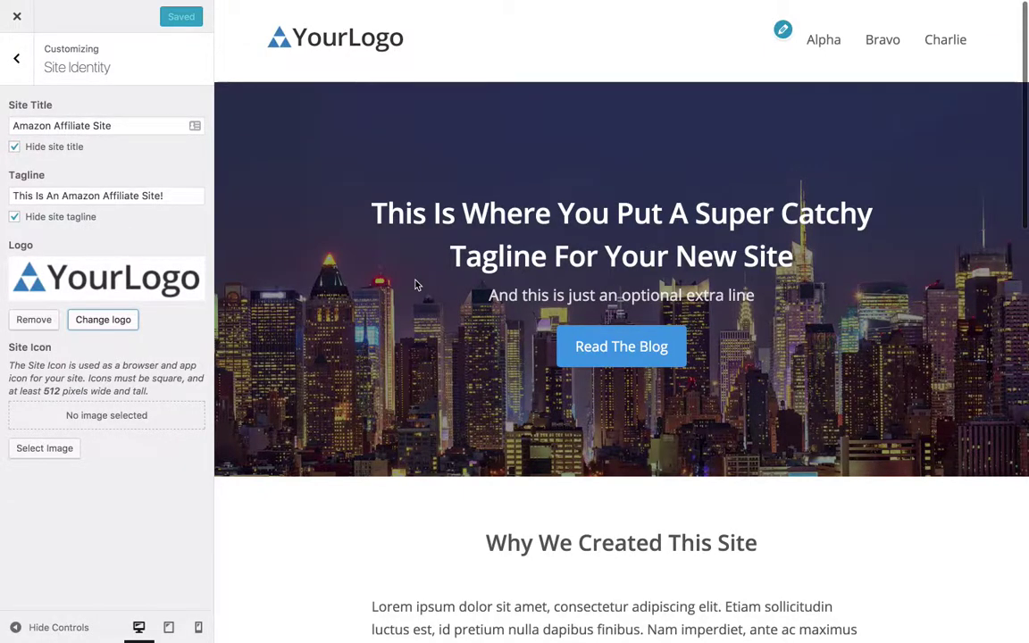
Examine the site title and tagline in the site identity settings
{"action": "left_click_drag", "start_coordinate": [15, 126], "coordinate": [114, 125]}
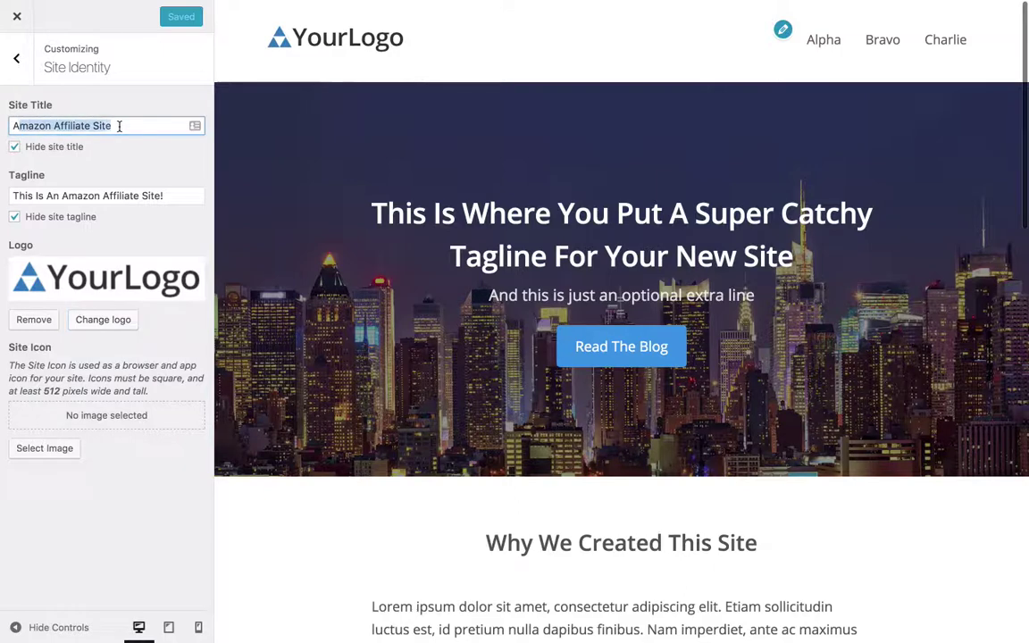
{"action": "left_click_drag", "start_coordinate": [193, 196], "coordinate": [11, 196]}
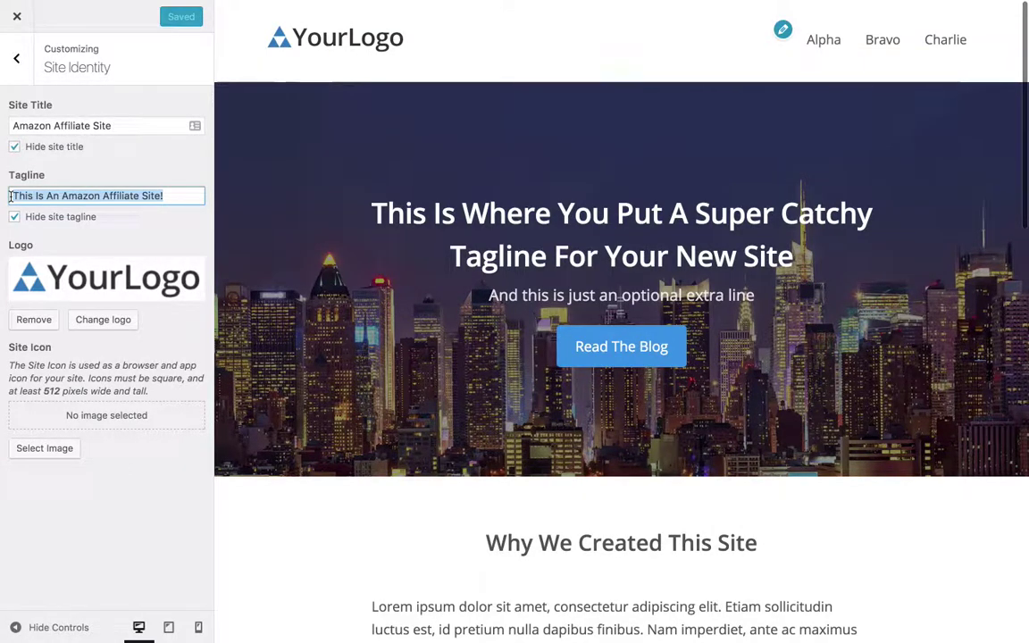
{"action": "left_click", "coordinate": [18, 60]}
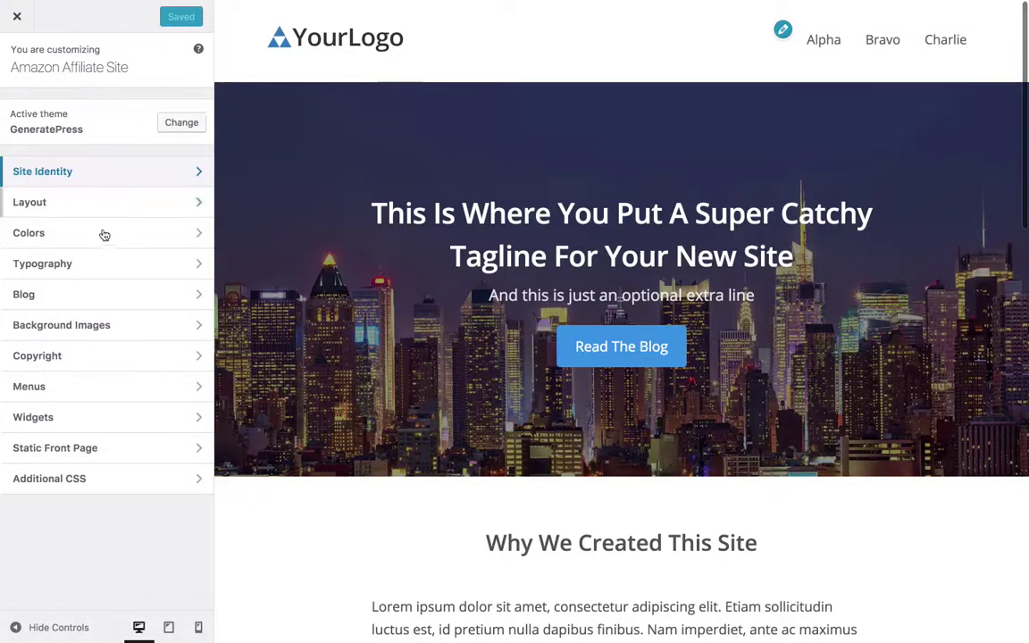
Try a width of 250px for .site-logo in the additional CSS and set it back to 200px
{"action": "left_click", "coordinate": [59, 483]}
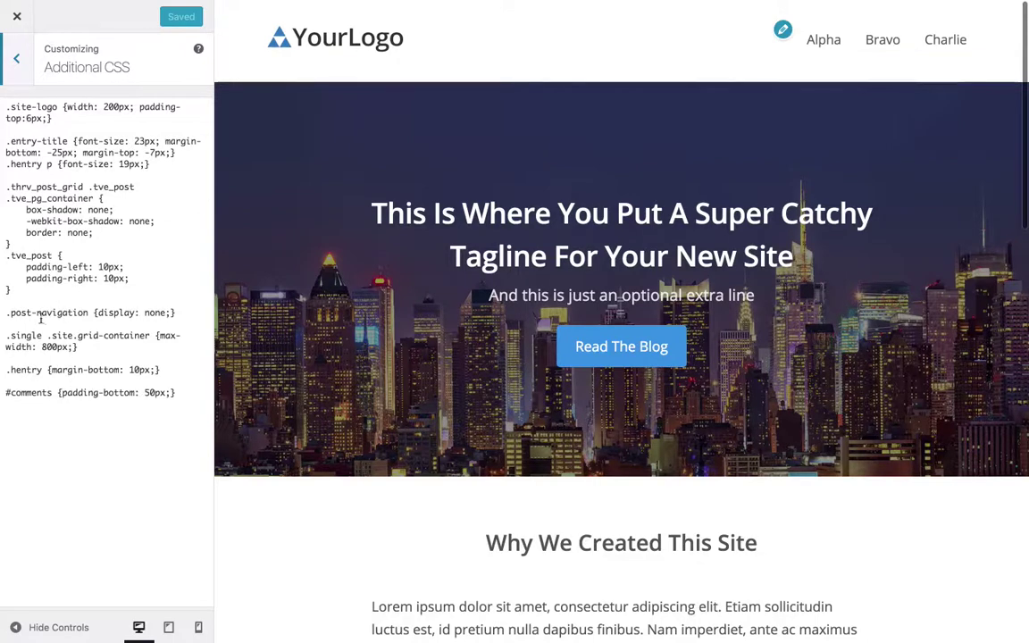
{"action": "left_click_drag", "start_coordinate": [177, 392], "coordinate": [12, 152]}
{"action": "left_click", "coordinate": [12, 153]}
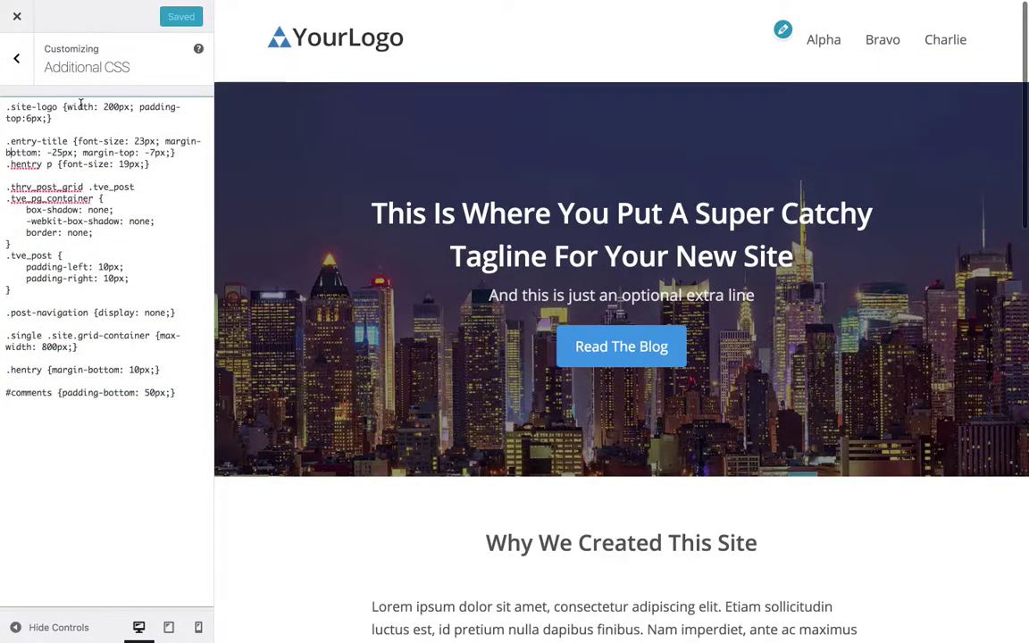
{"action": "left_click_drag", "start_coordinate": [65, 106], "coordinate": [127, 107]}
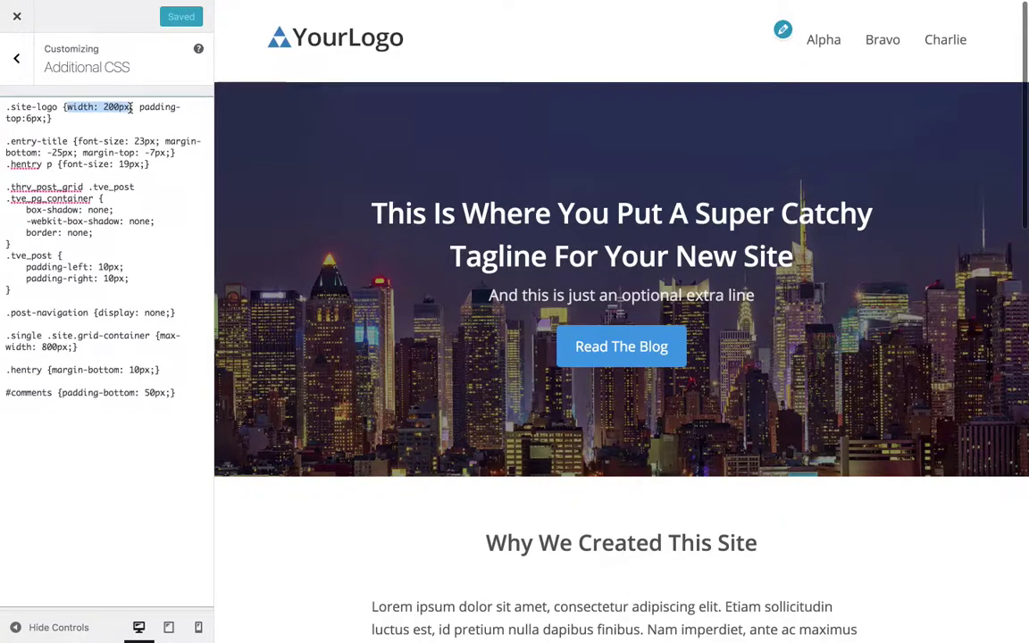
{"action": "left_click", "coordinate": [116, 106]}
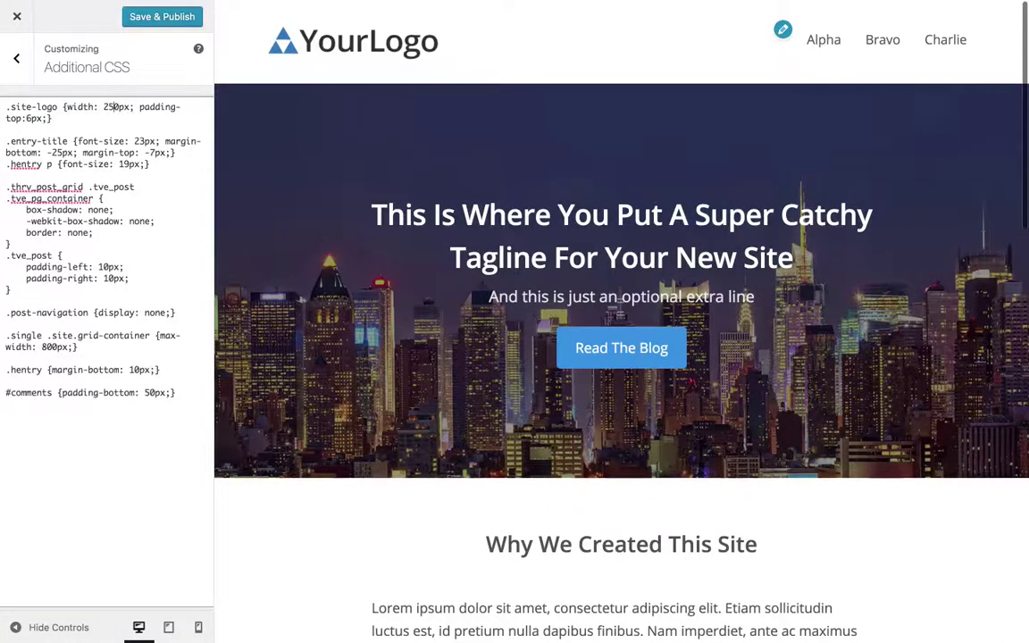
{"action": "key", "text": "BackSpace"}
{"action": "type", "text": "0"}
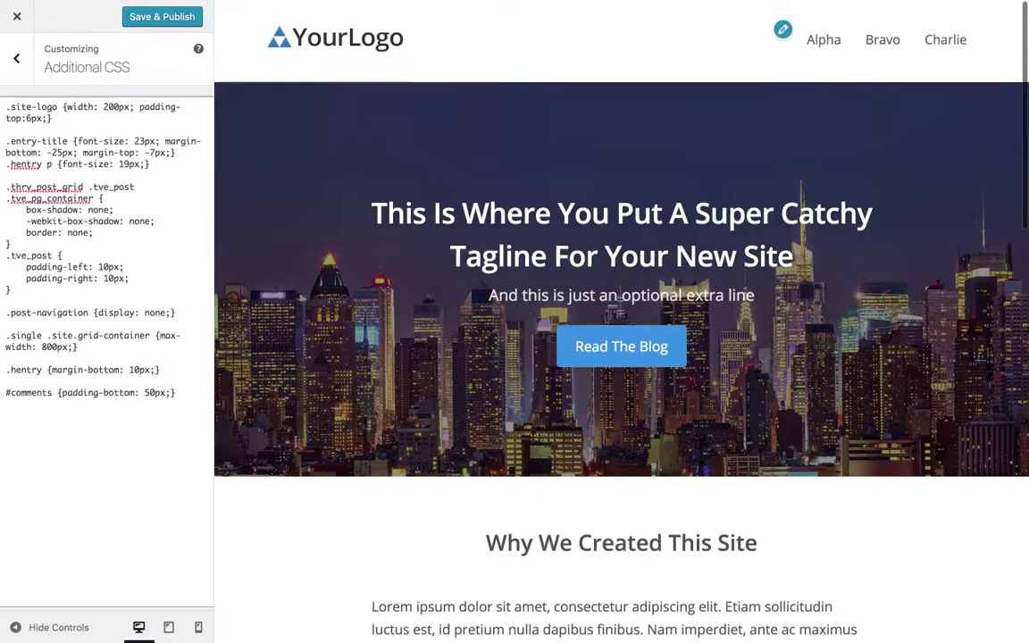
Review the font family, size, line height and paragraph margin settings of the body typography
{"action": "left_click", "coordinate": [16, 58]}
{"action": "left_click", "coordinate": [56, 430]}
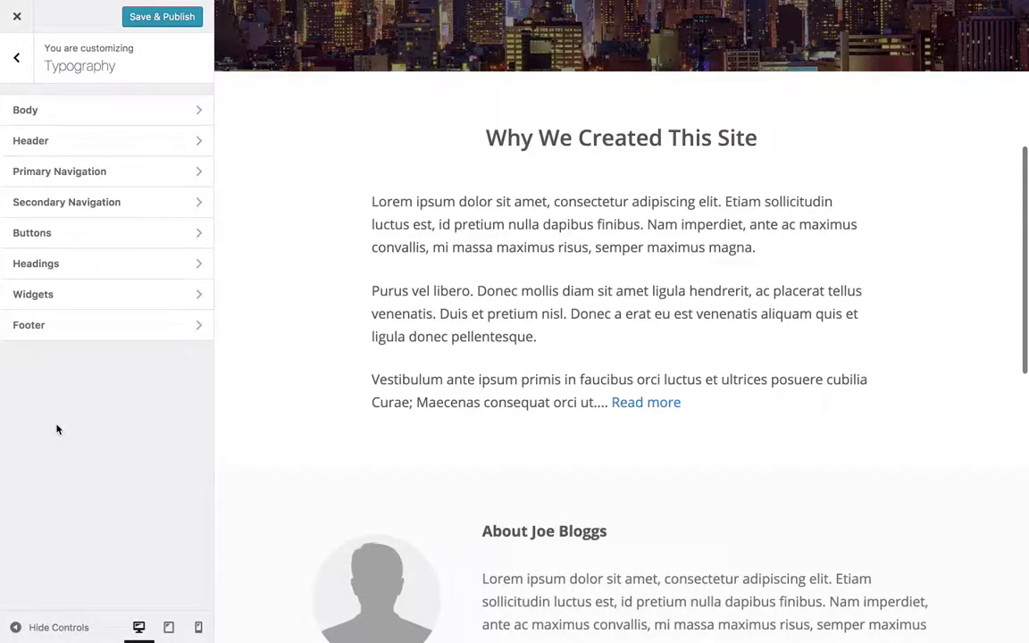
{"action": "left_click", "coordinate": [16, 58]}
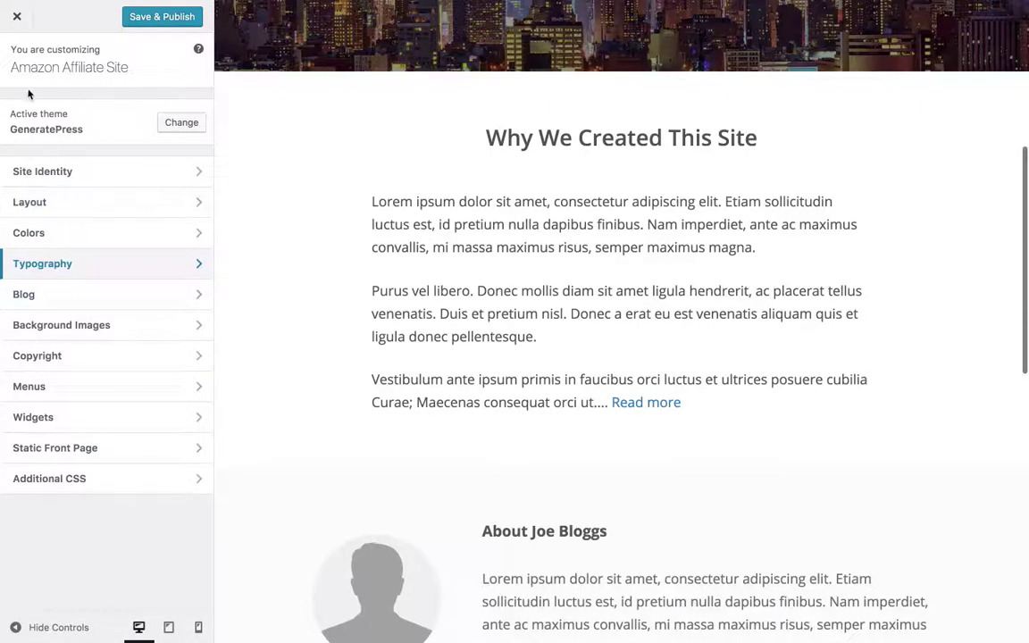
{"action": "left_click", "coordinate": [39, 266]}
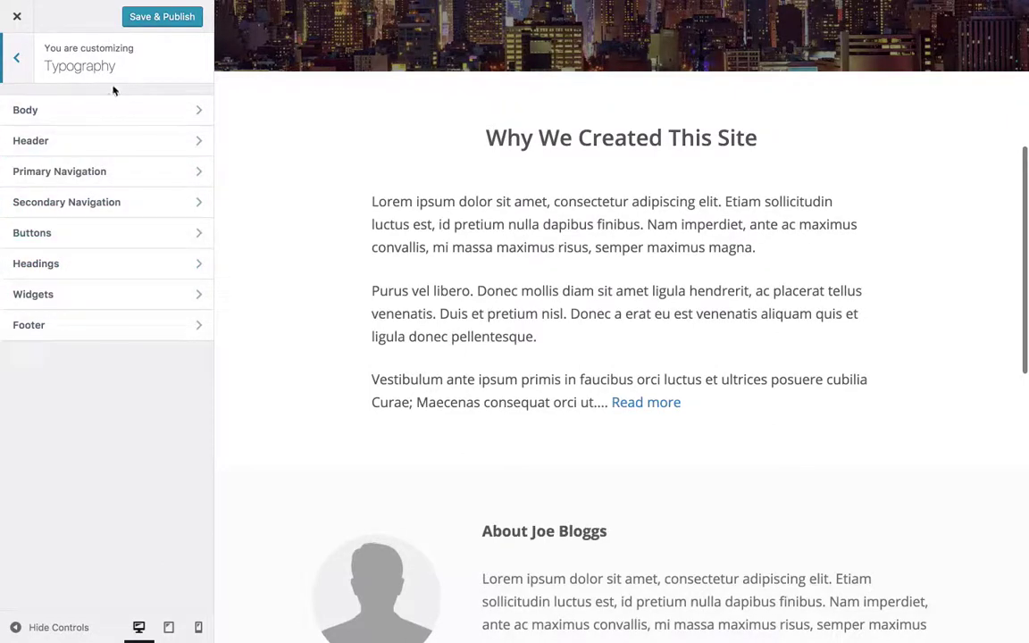
{"action": "left_click", "coordinate": [97, 107]}
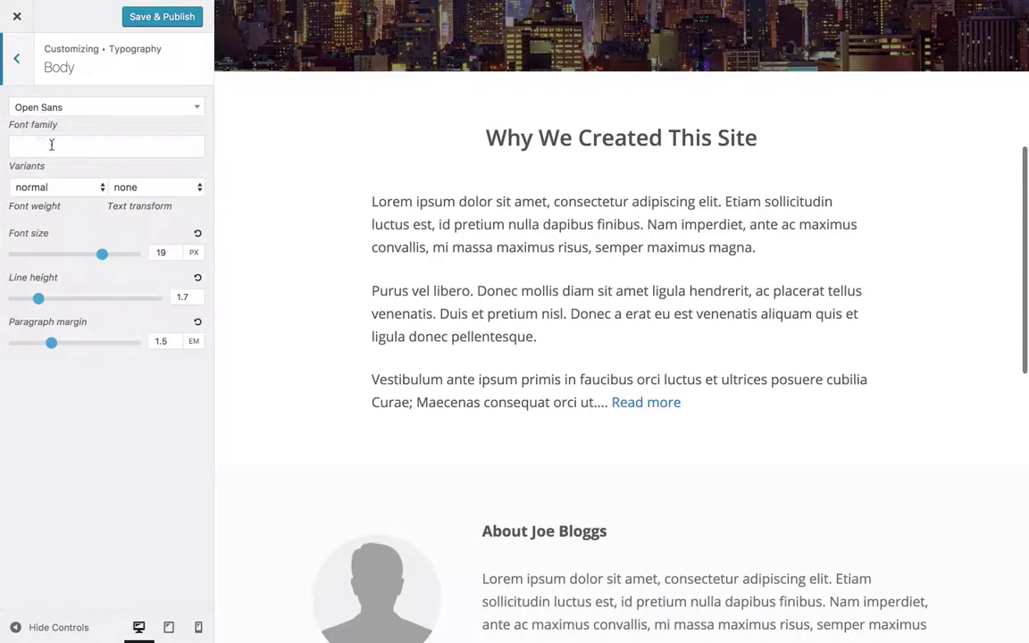
{"action": "mouse_move", "coordinate": [98, 256]}
{"action": "left_mouse_down"}
{"action": "mouse_move", "coordinate": [76, 254]}
{"action": "mouse_move", "coordinate": [137, 255]}
{"action": "mouse_move", "coordinate": [100, 258]}
{"action": "left_mouse_up"}
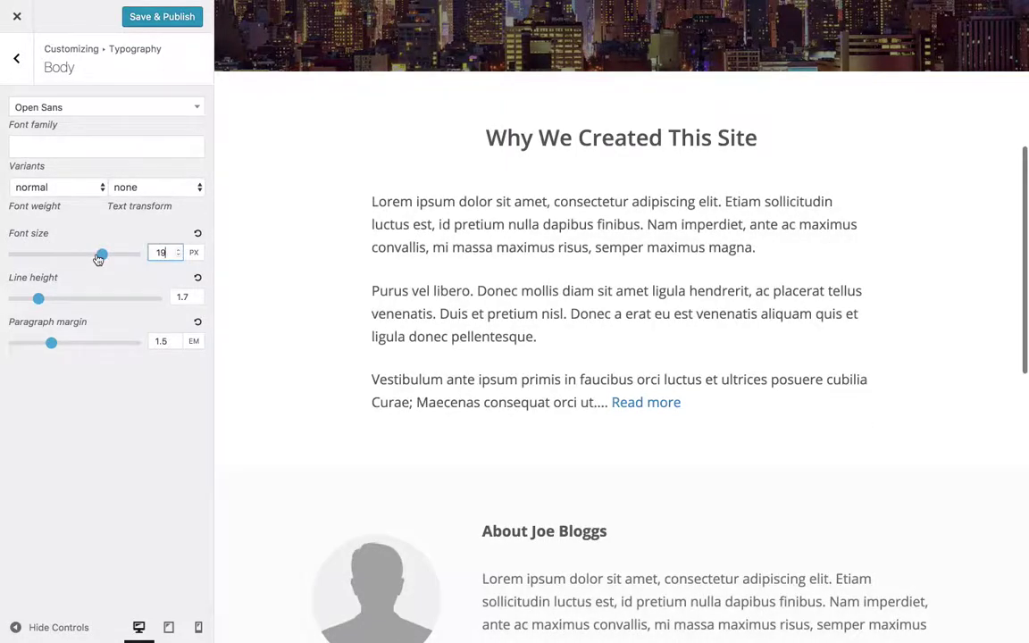
{"action": "left_click", "coordinate": [14, 63]}
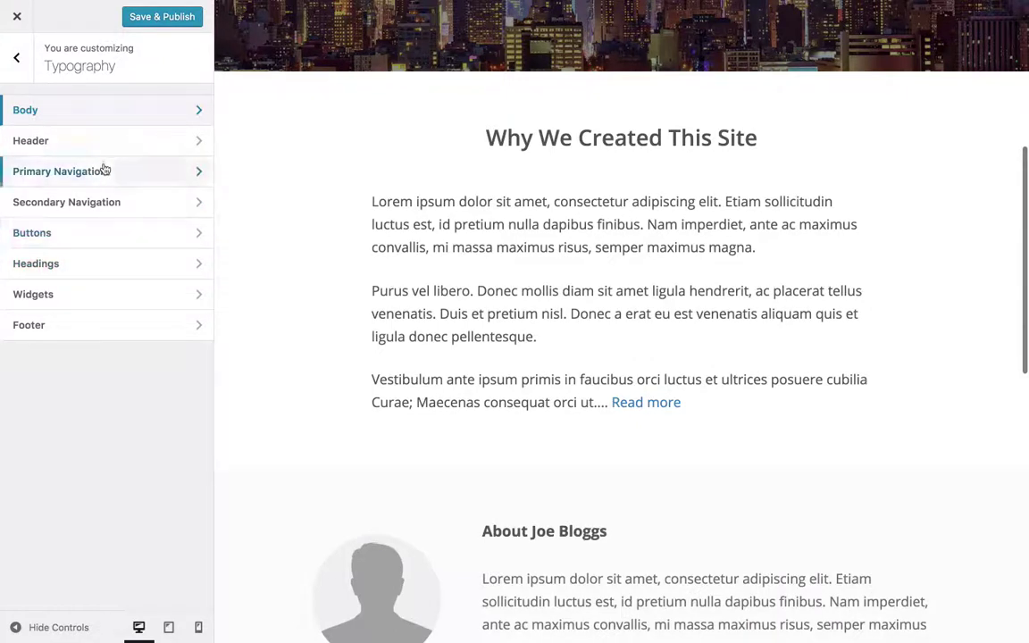
Review the typography settings for the headings and return to the customizer overview
{"action": "left_click", "coordinate": [66, 270]}
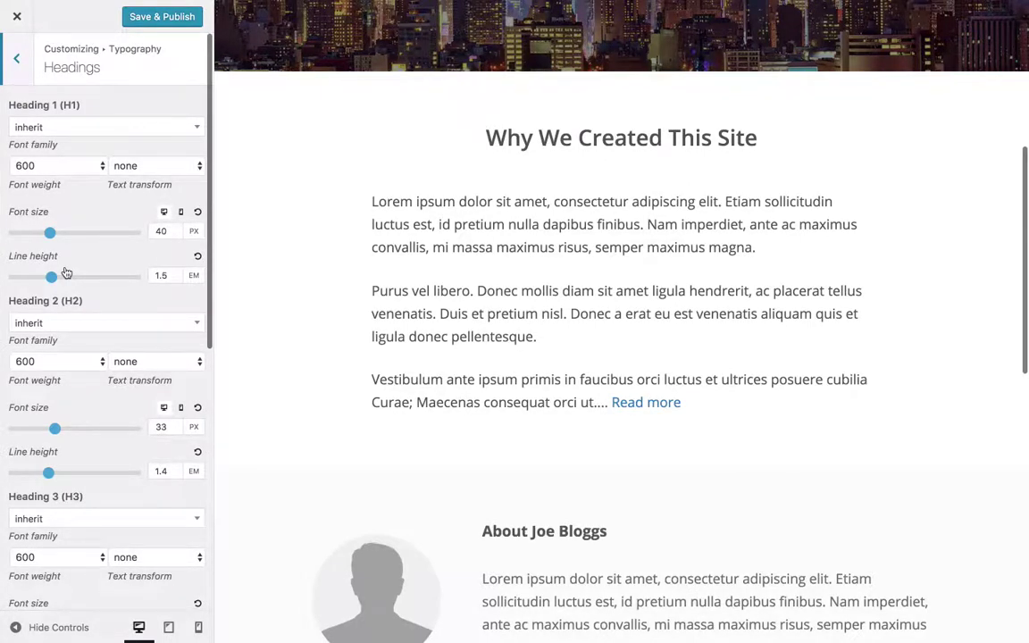
{"action": "key", "text": "Escape"}
{"action": "key", "text": "Escape"}
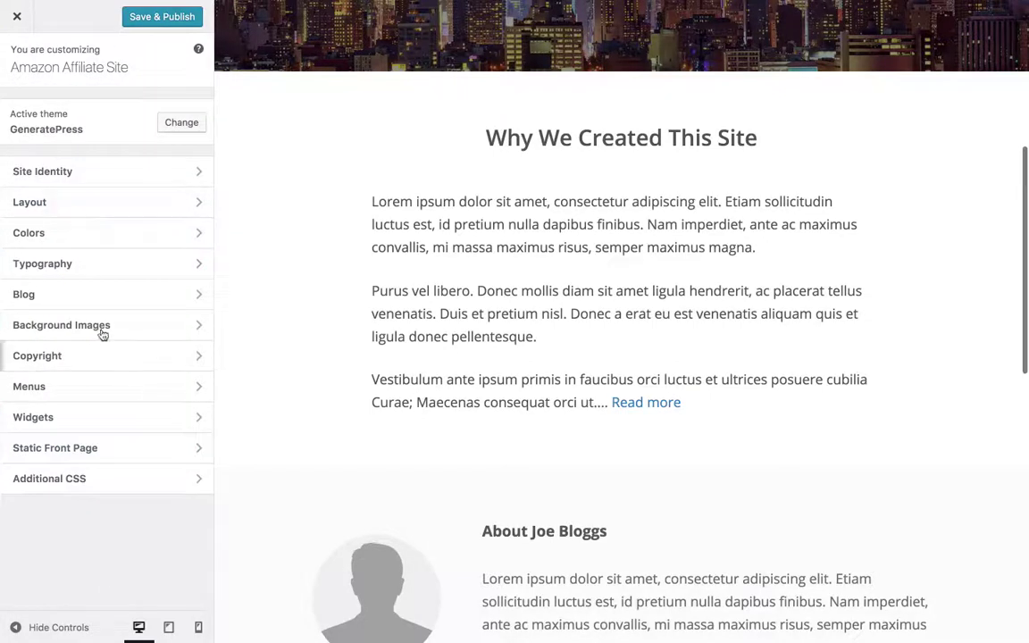
Review the body color settings, including the color picker and hex code for the text color
{"action": "left_click", "coordinate": [122, 234]}
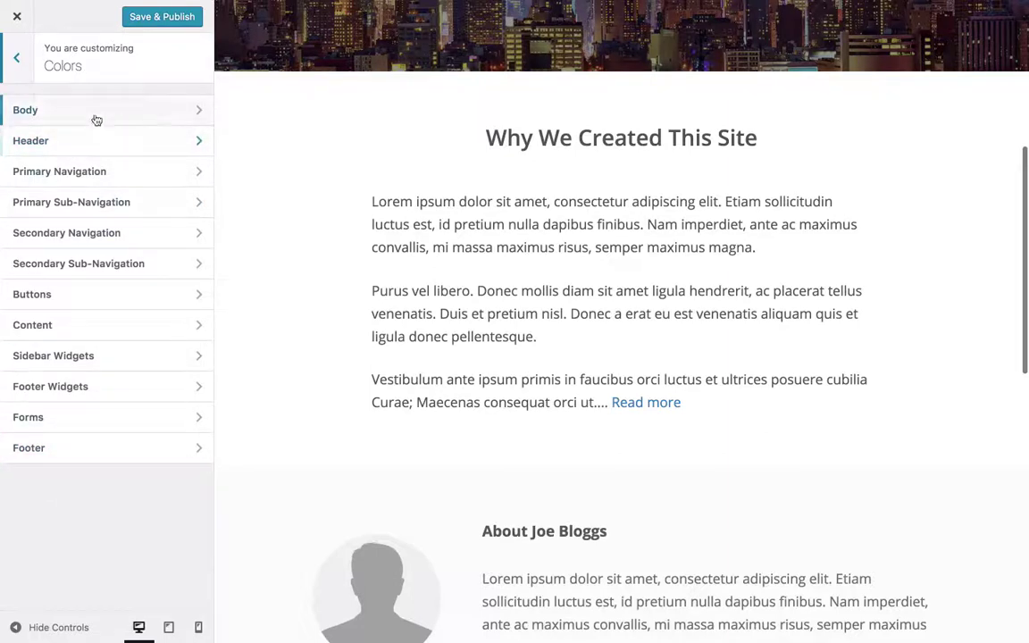
{"action": "left_click", "coordinate": [147, 108]}
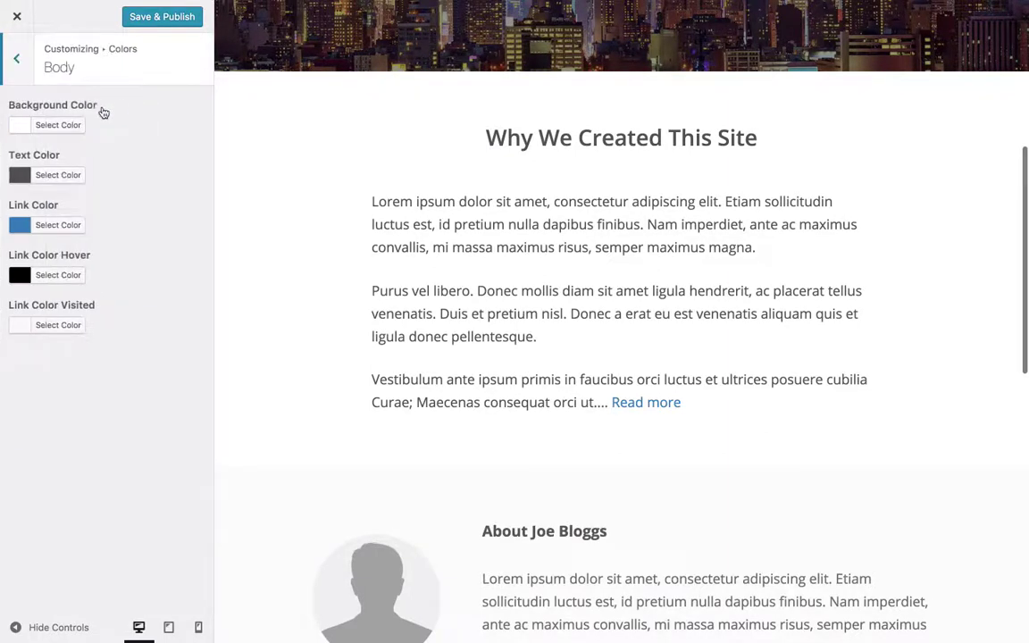
{"action": "left_click", "coordinate": [65, 184]}
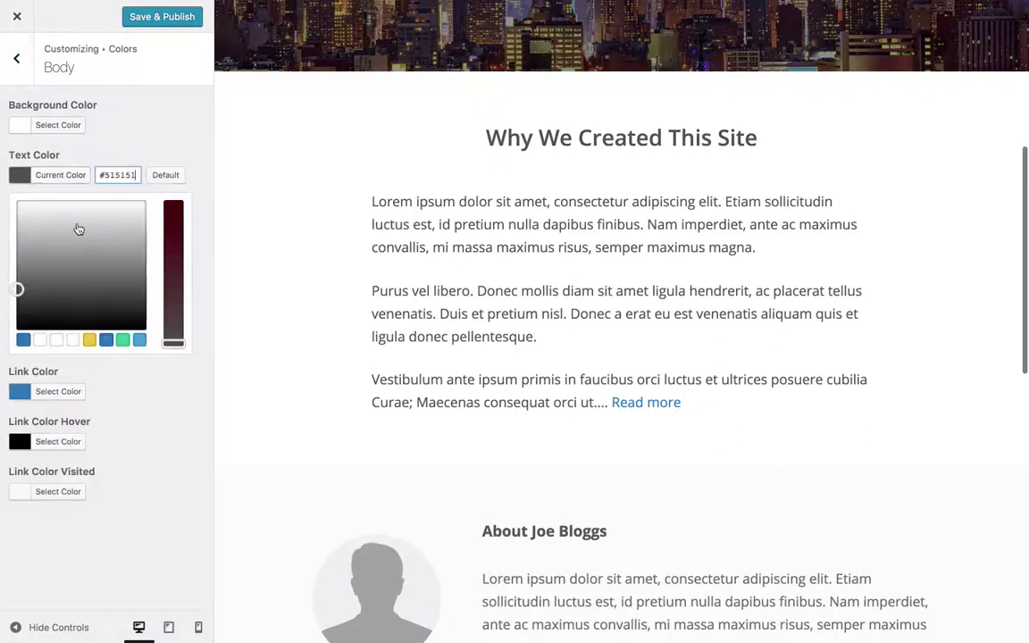
{"action": "left_click_drag", "start_coordinate": [131, 169], "coordinate": [88, 237]}
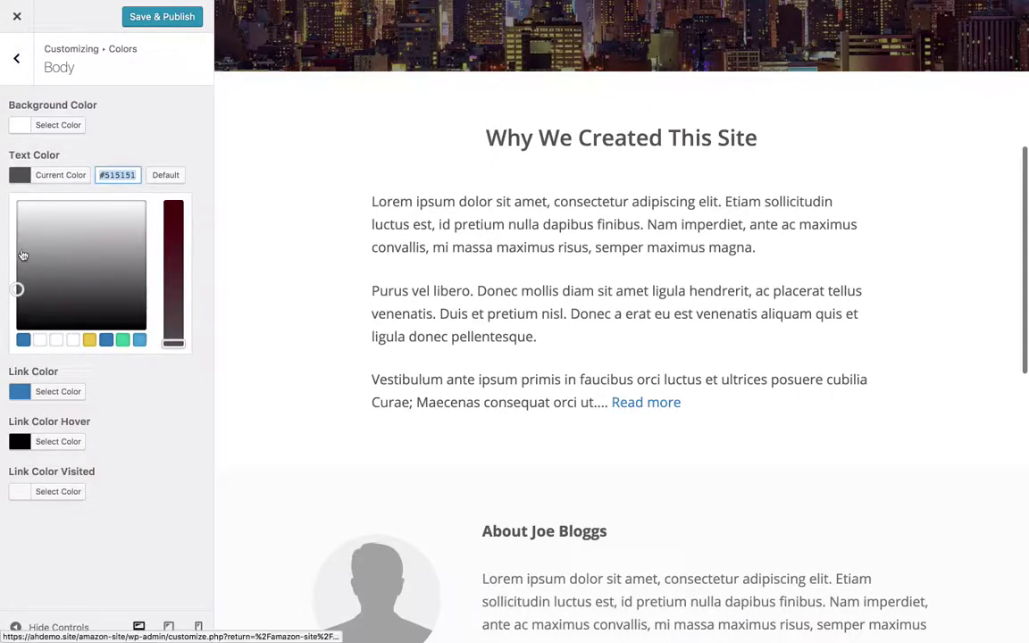
{"action": "mouse_move", "coordinate": [18, 287]}
{"action": "left_mouse_down"}
{"action": "mouse_move", "coordinate": [73, 293]}
{"action": "mouse_move", "coordinate": [62, 323]}
{"action": "mouse_move", "coordinate": [87, 292]}
{"action": "mouse_move", "coordinate": [73, 282]}
{"action": "left_mouse_up"}
{"action": "left_click", "coordinate": [121, 175]}
{"action": "left_click", "coordinate": [144, 147]}
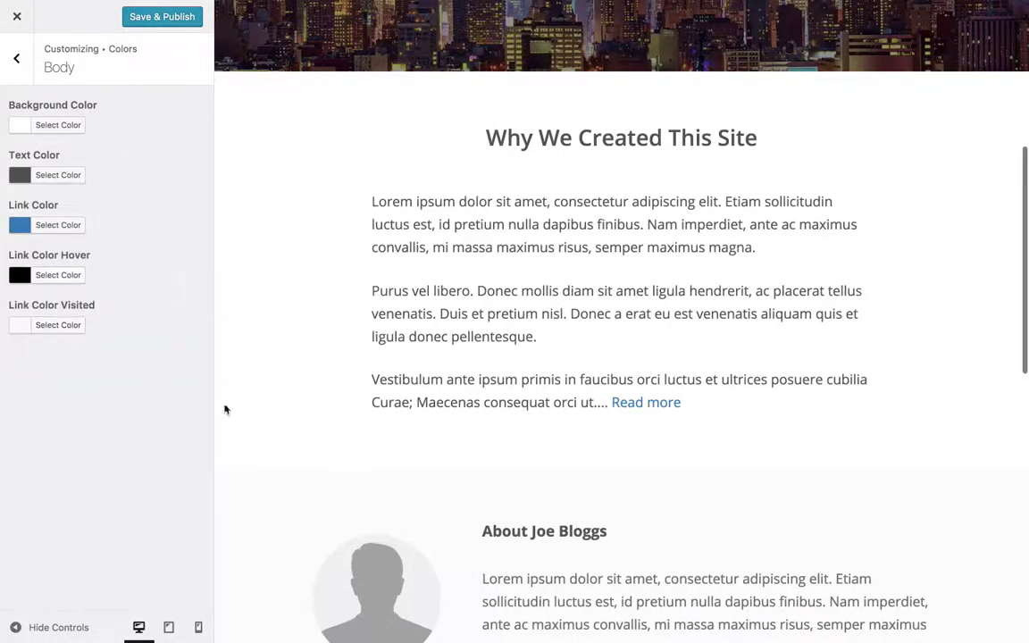
{"action": "left_click", "coordinate": [16, 58]}
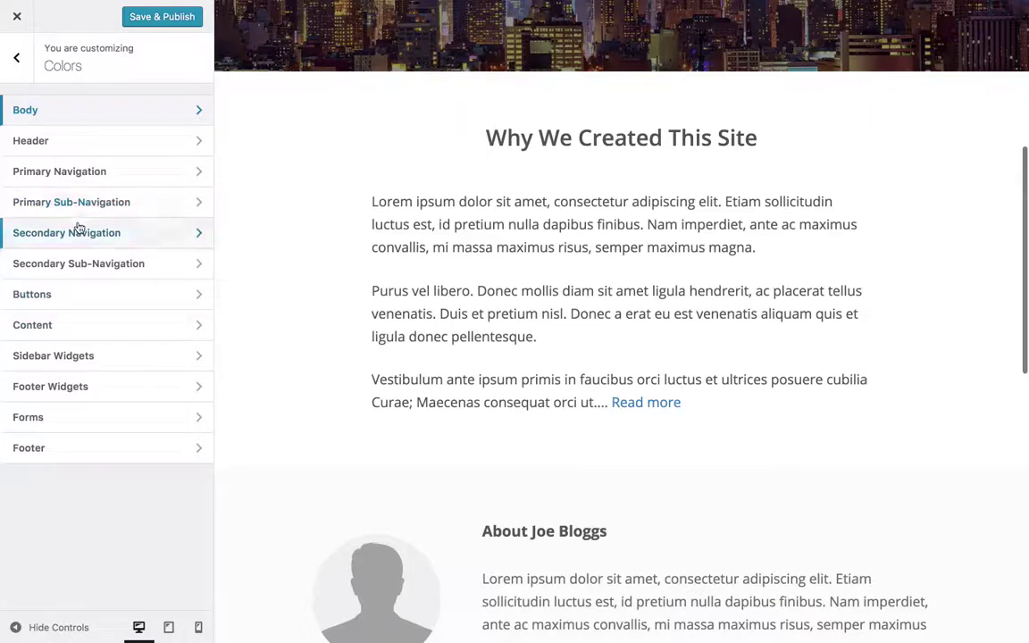
Review the color settings for buttons and for content, down to the heading colors
{"action": "left_click", "coordinate": [59, 300]}
{"action": "left_click", "coordinate": [23, 69]}
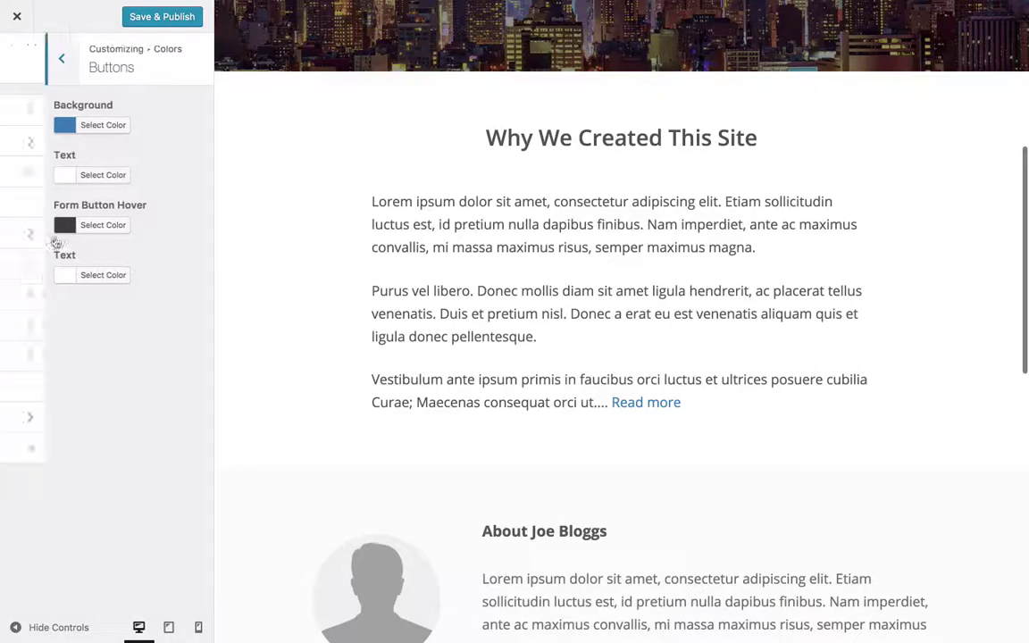
{"action": "left_click", "coordinate": [40, 328]}
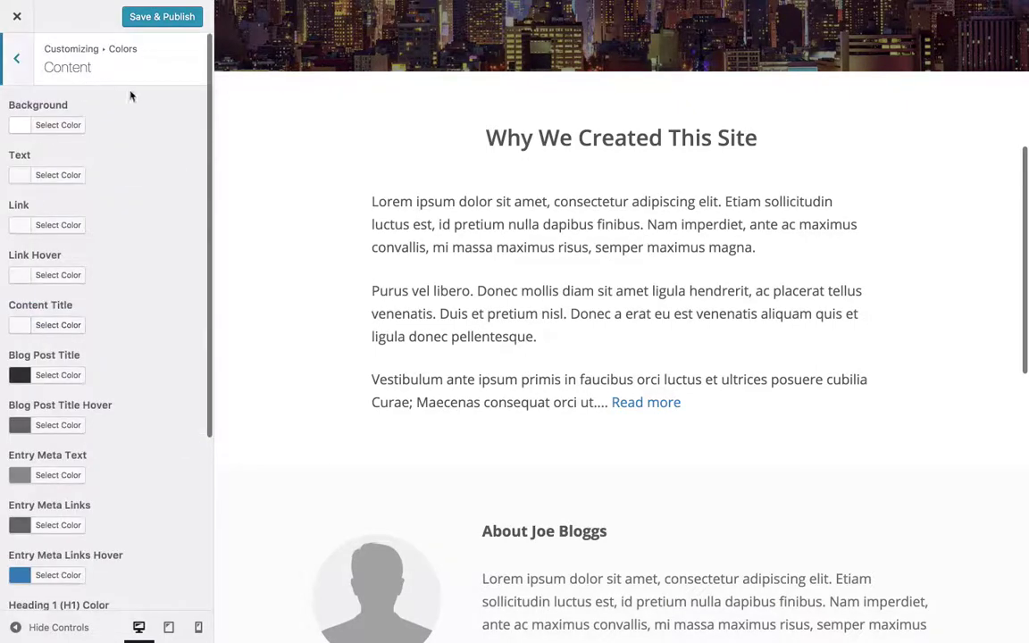
{"action": "scroll", "coordinate": [133, 175], "scroll_direction": "down", "scroll_amount": 4}
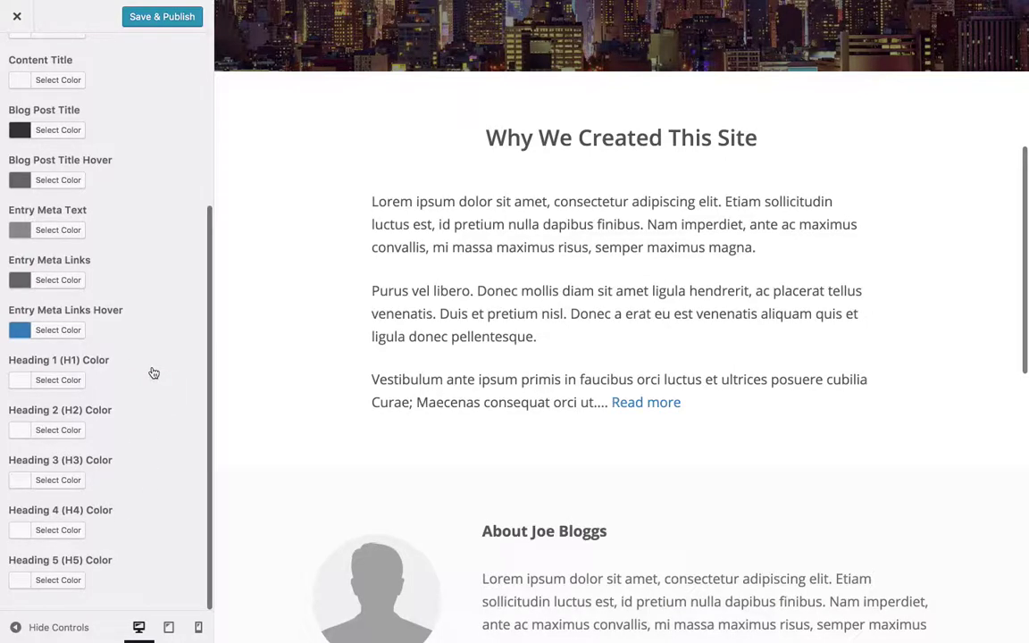
{"action": "scroll", "coordinate": [126, 292], "scroll_direction": "up", "scroll_amount": 5}
{"action": "left_click", "coordinate": [17, 64]}
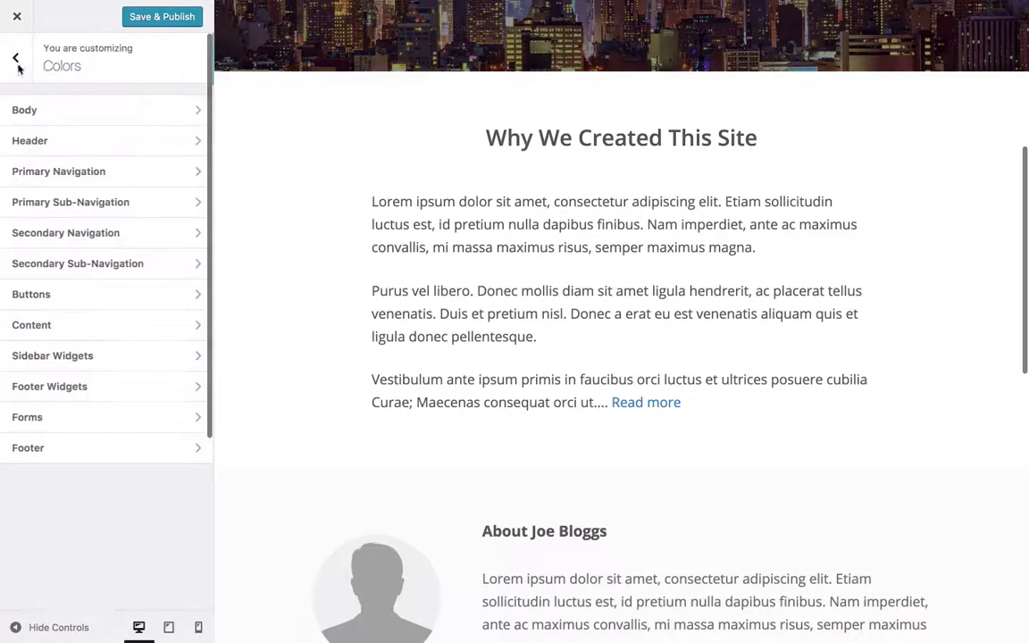
{"action": "left_click", "coordinate": [16, 60]}
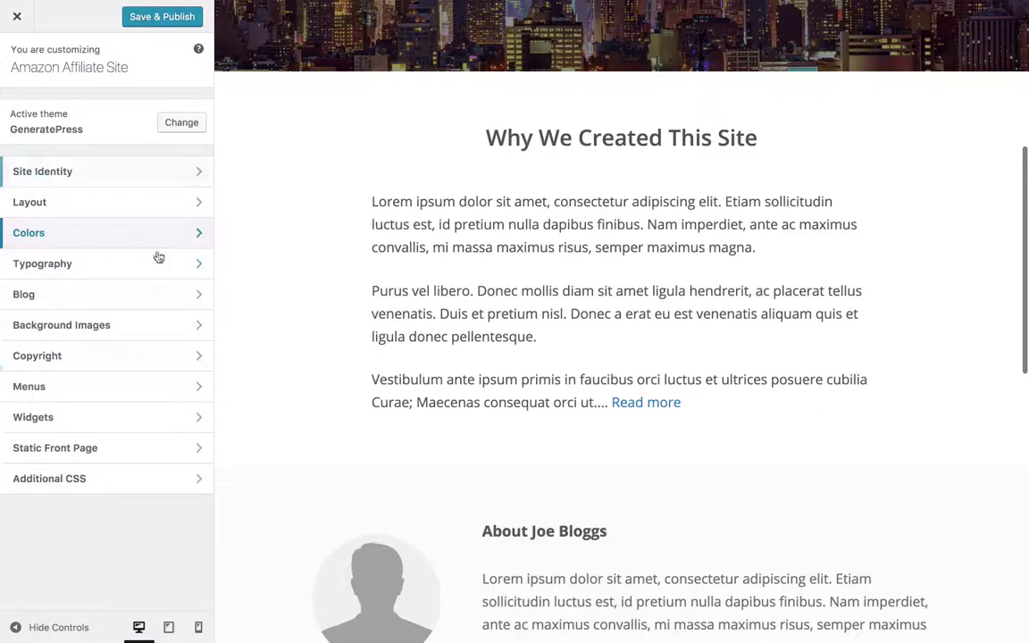
Examine the copyright text setting alongside the page footer, highlighting the website name placeholder
{"action": "left_click", "coordinate": [81, 357]}
{"action": "scroll", "coordinate": [365, 328], "scroll_direction": "down", "scroll_amount": 3}
{"action": "scroll", "coordinate": [365, 328], "scroll_direction": "down", "scroll_amount": 5}
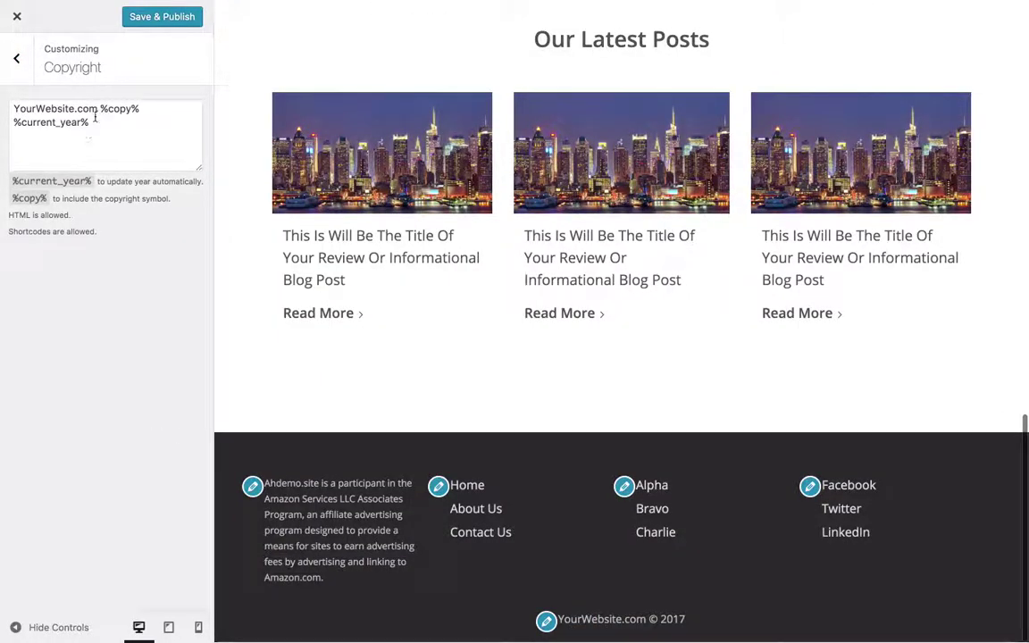
{"action": "left_click_drag", "start_coordinate": [75, 108], "coordinate": [14, 108]}
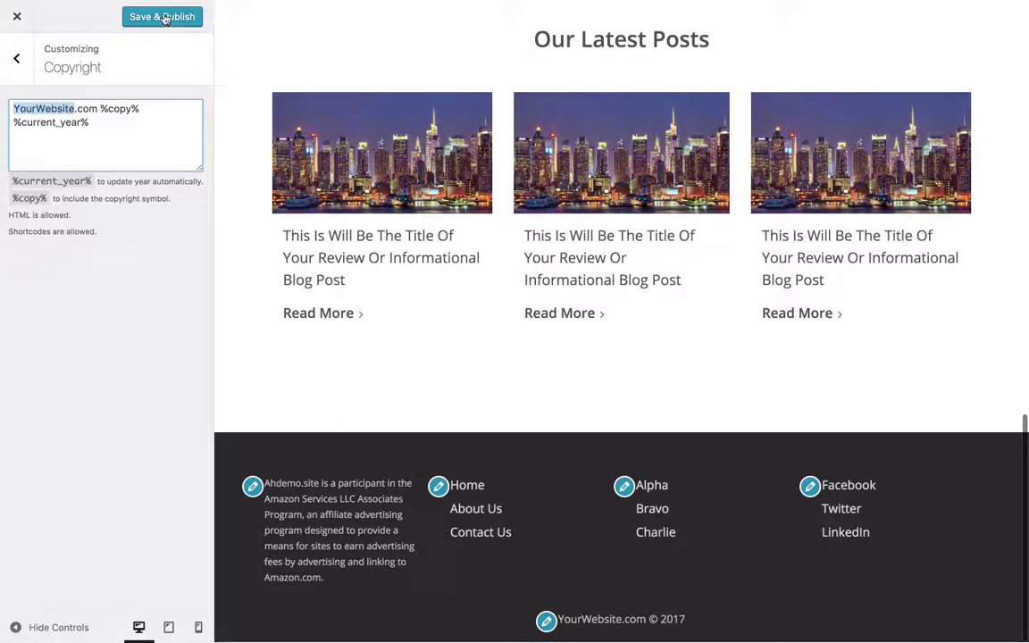
{"action": "left_click", "coordinate": [16, 58]}
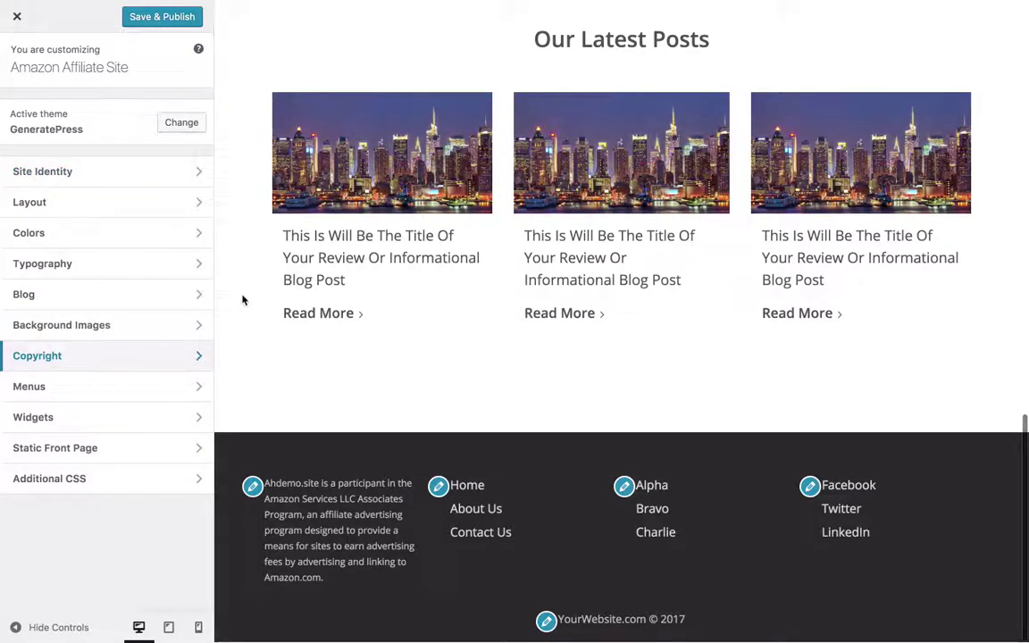
Examine the Amazon affiliate disclaimer in the page footer, highlighting the whole text and its opening site name
{"action": "left_click_drag", "start_coordinate": [326, 579], "coordinate": [264, 486]}
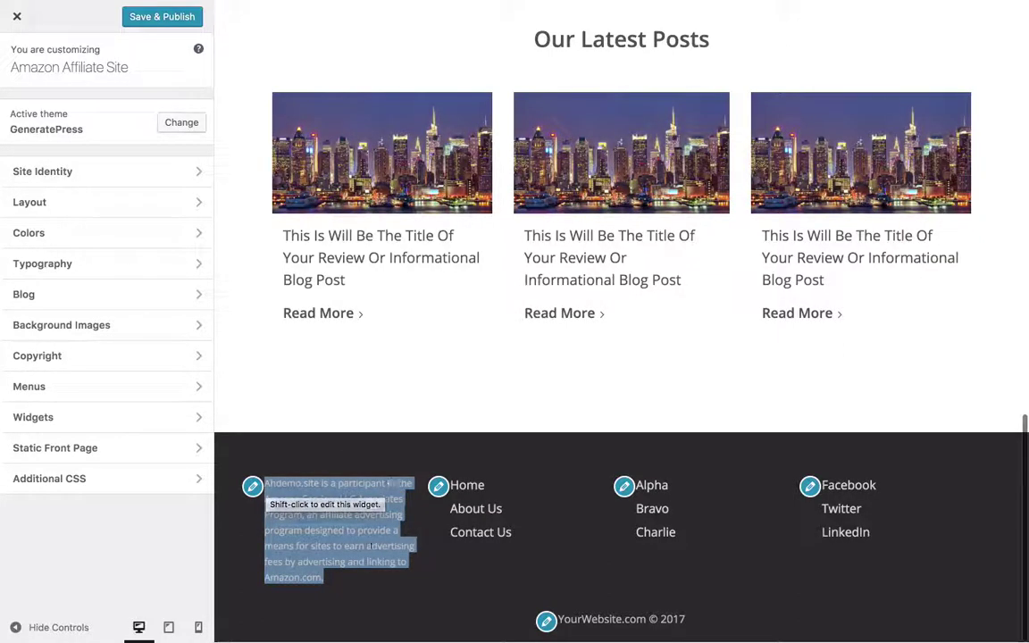
{"action": "left_click", "coordinate": [277, 483]}
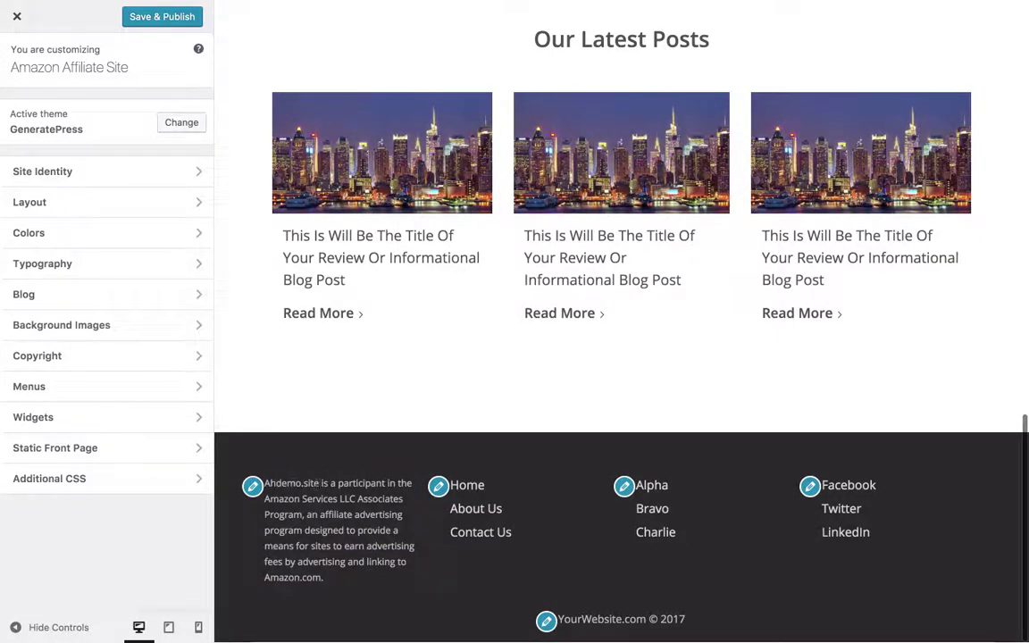
{"action": "double_click", "coordinate": [268, 483]}
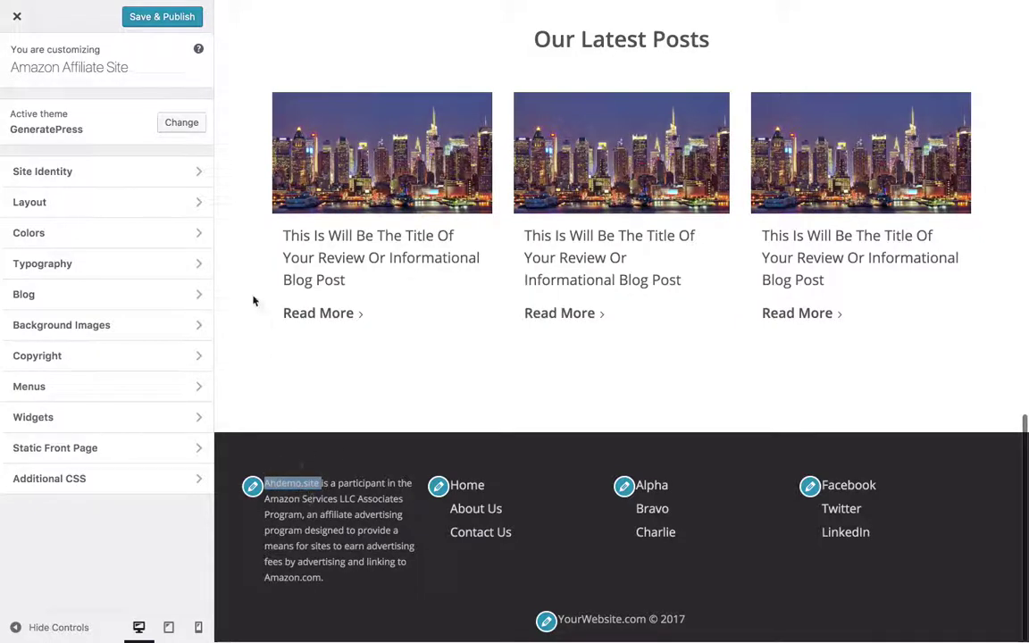
Leave the customizer without saving and open the Widgets management page
{"action": "left_click", "coordinate": [20, 17]}
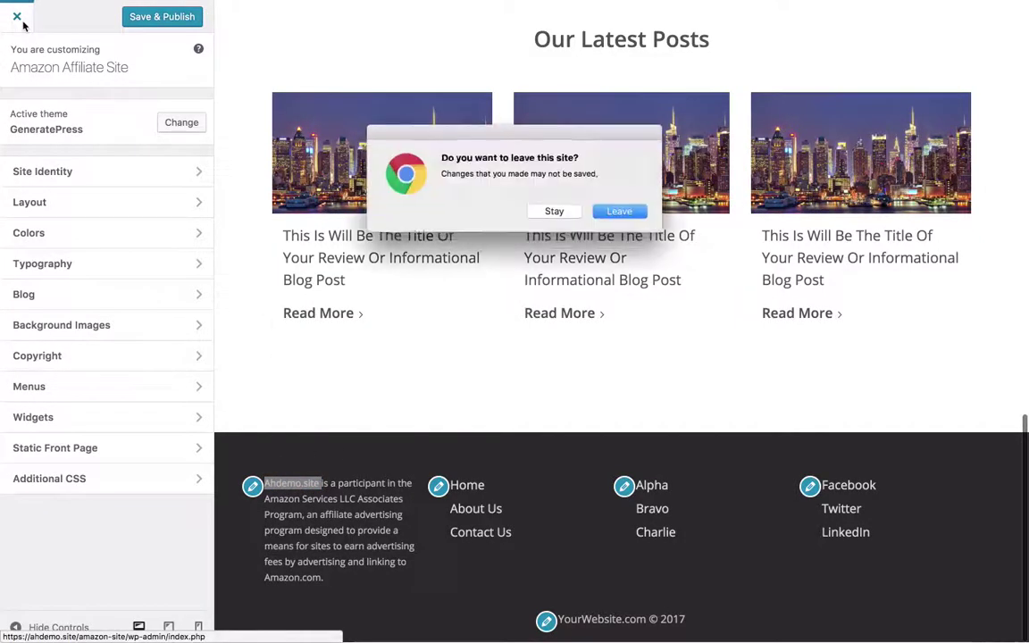
{"action": "left_click", "coordinate": [608, 214]}
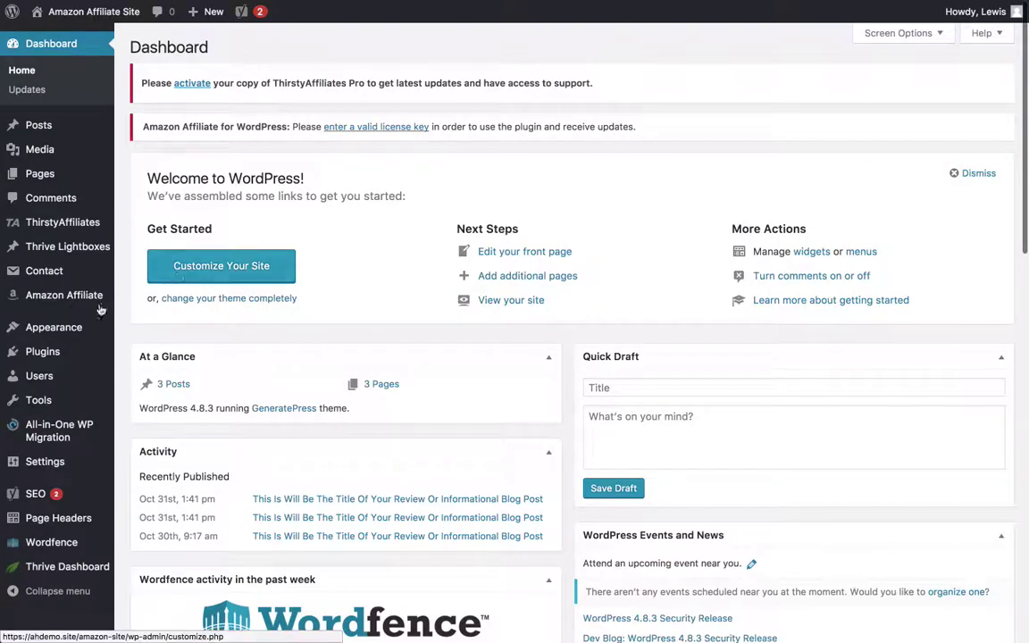
{"action": "mouse_move", "coordinate": [67, 328]}
{"action": "left_click", "coordinate": [142, 367]}
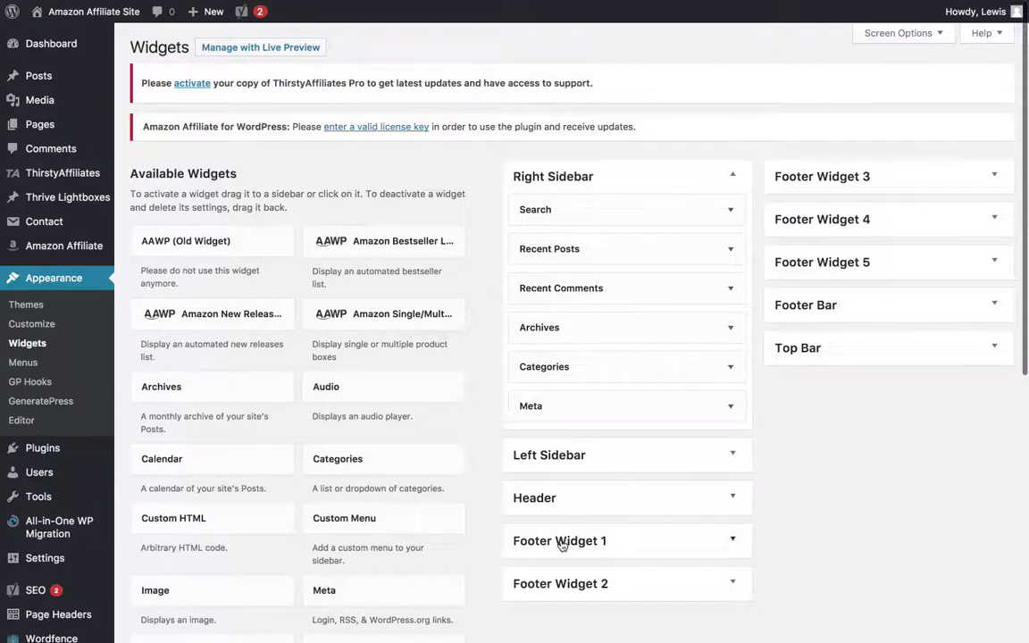
Examine the text widget in Footer Widget 1, highlighting the site name in its disclaimer, and collapse the widget
{"action": "left_click", "coordinate": [560, 542]}
{"action": "scroll", "coordinate": [627, 428], "scroll_direction": "down", "scroll_amount": 3}
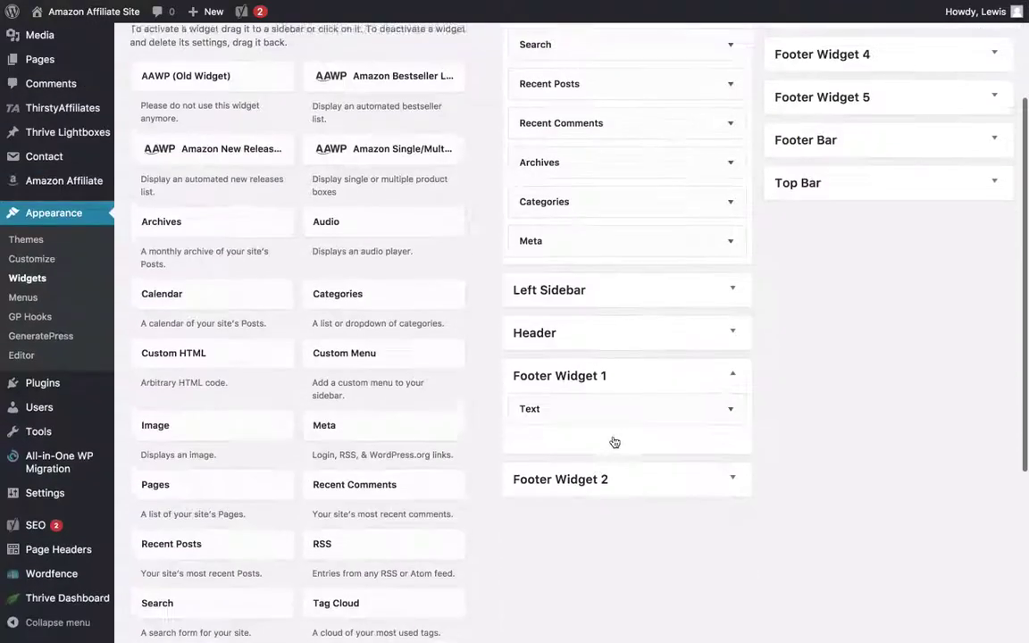
{"action": "left_click", "coordinate": [586, 402]}
{"action": "scroll", "coordinate": [669, 416], "scroll_direction": "down", "scroll_amount": 3}
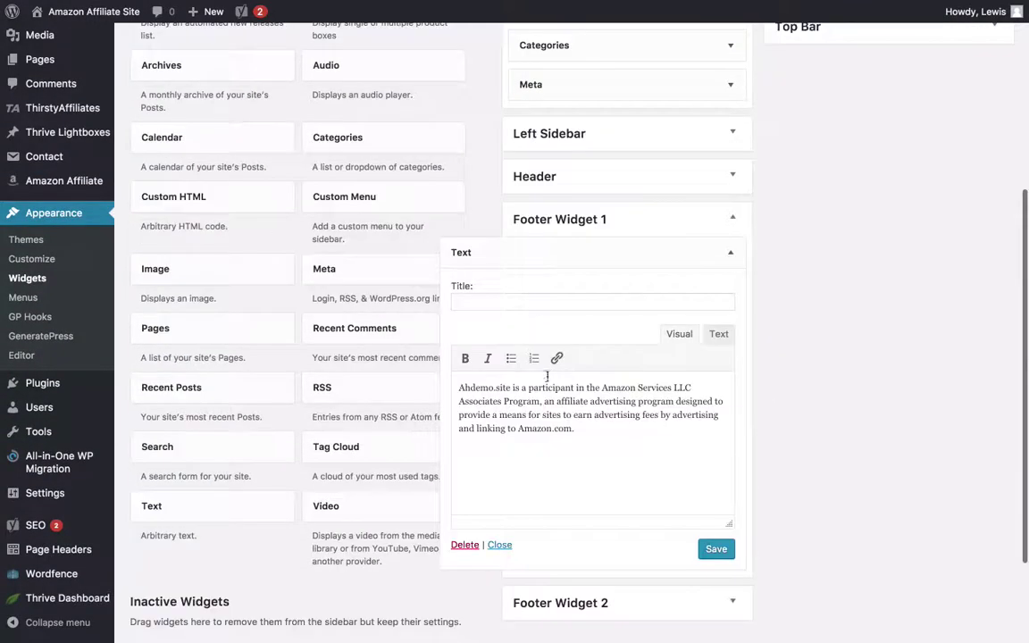
{"action": "left_click_drag", "start_coordinate": [508, 388], "coordinate": [452, 387]}
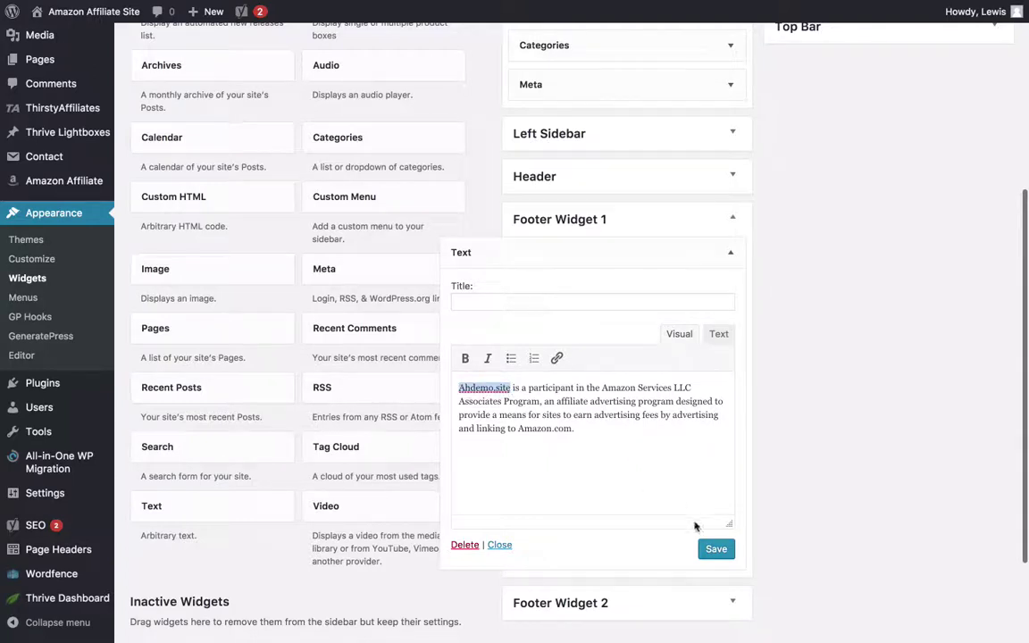
{"action": "left_click", "coordinate": [732, 254]}
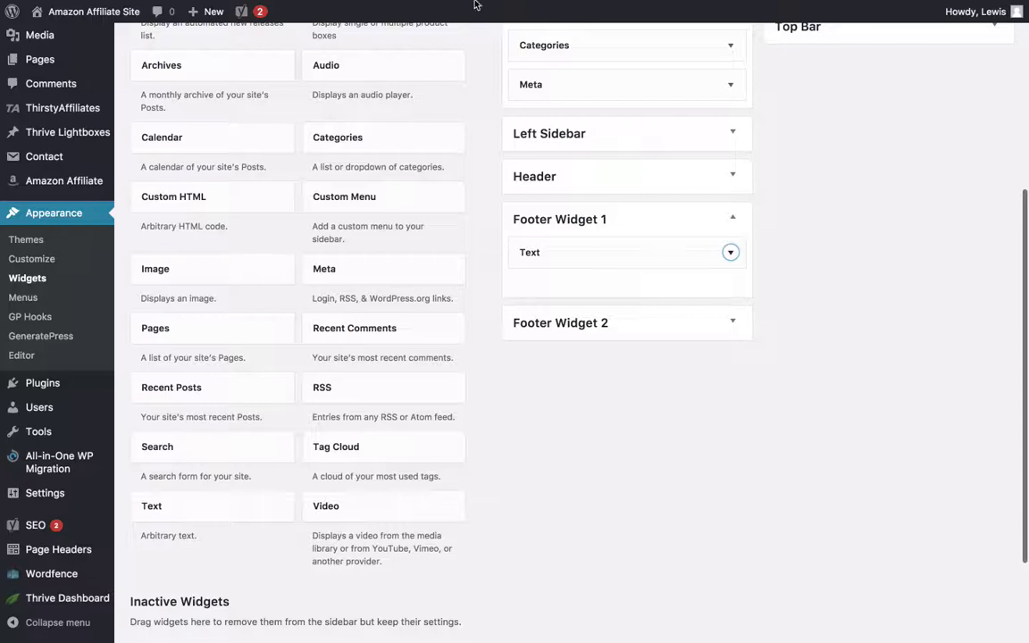
Review the footer link columns on the live home page and return to the site administration
{"action": "left_click", "coordinate": [393, 28]}
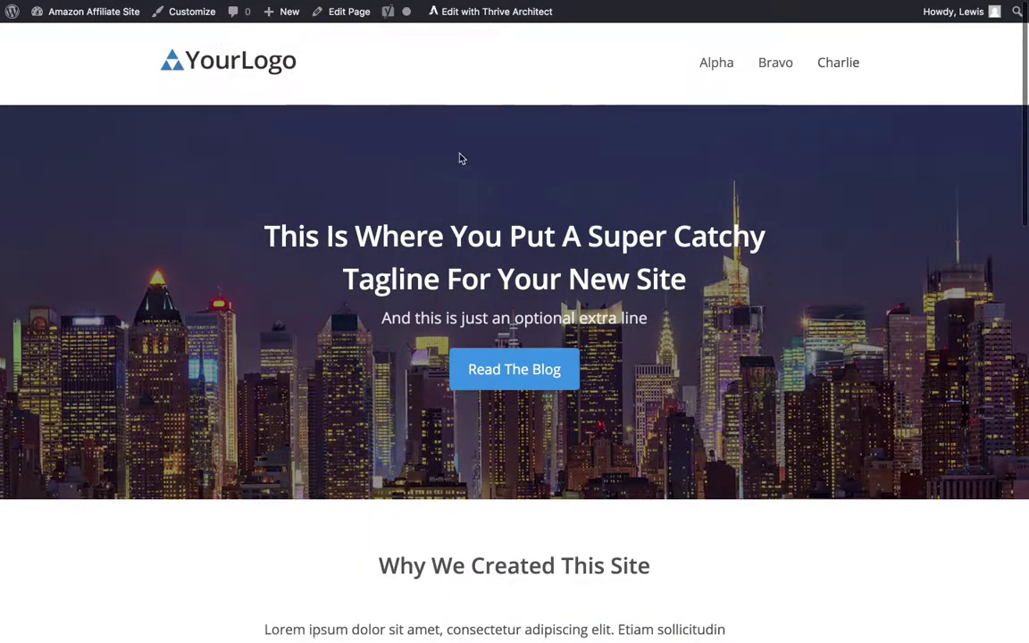
{"action": "scroll", "coordinate": [459, 158], "scroll_direction": "down", "scroll_amount": 18}
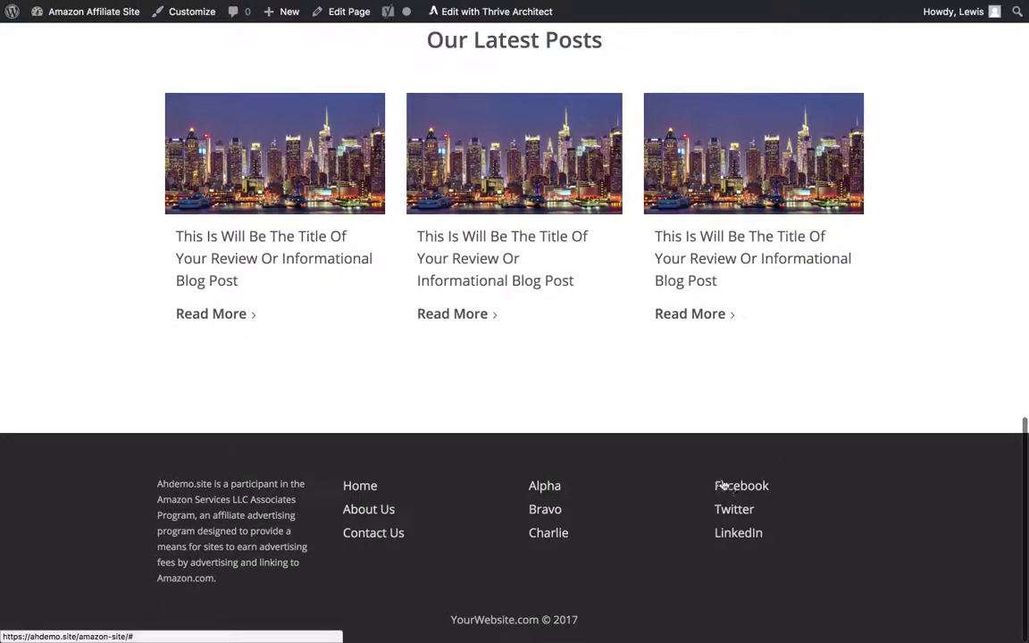
{"action": "mouse_move", "coordinate": [431, 5]}
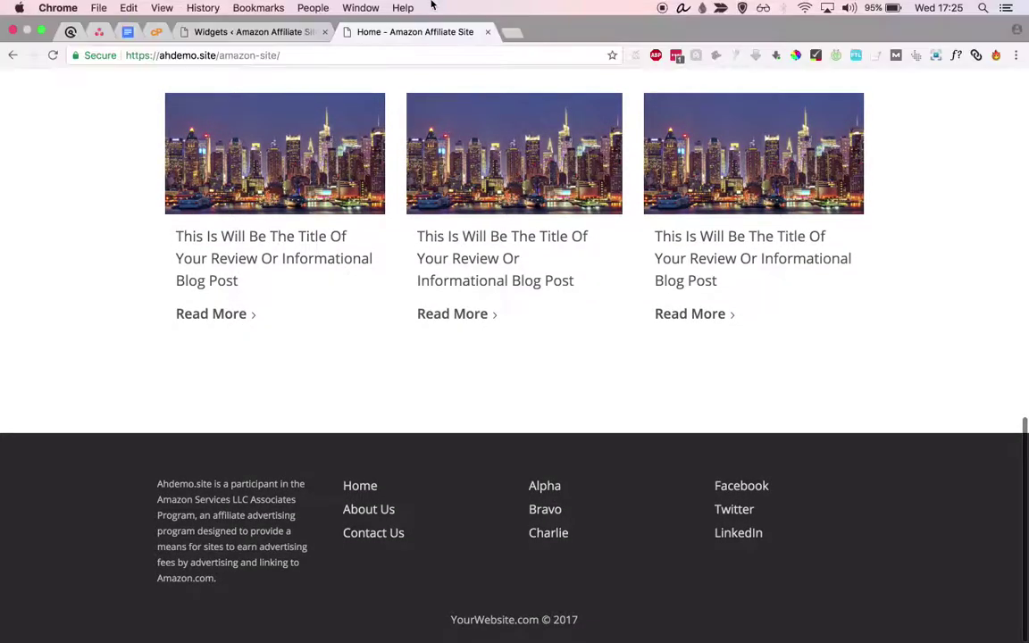
{"action": "left_click", "coordinate": [246, 31]}
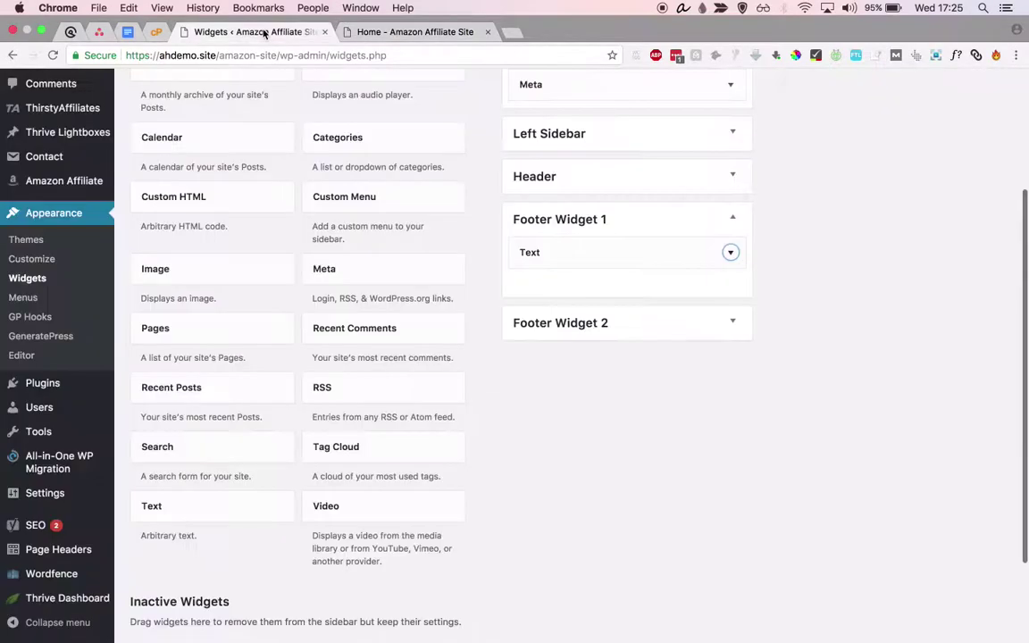
Load the Footer 1 menu for editing and review its Home item options and the posts available to add
{"action": "left_click", "coordinate": [28, 301]}
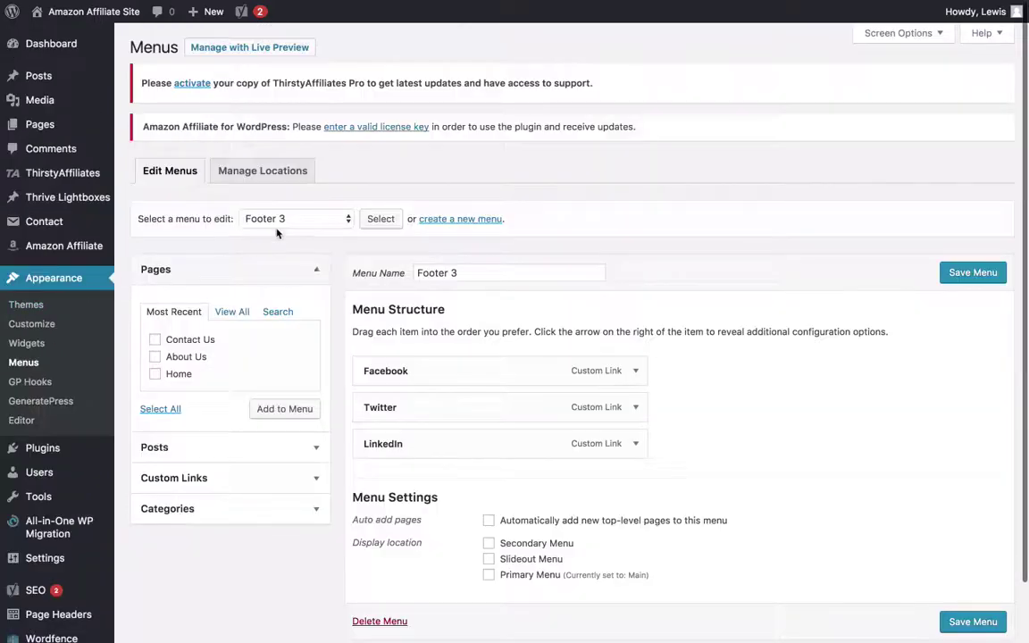
{"action": "left_click", "coordinate": [277, 224]}
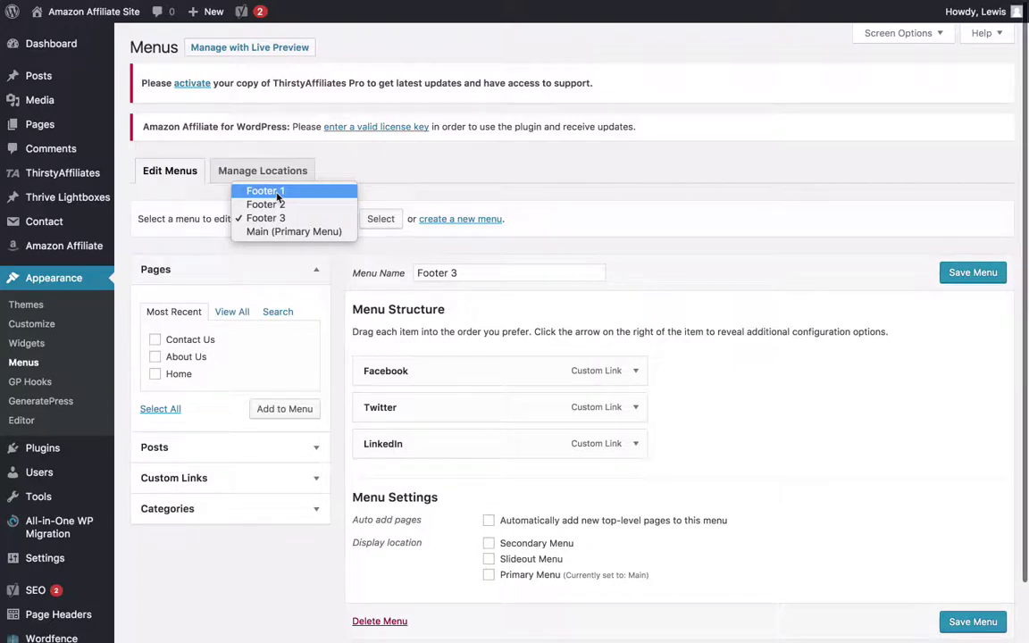
{"action": "key", "text": "Escape"}
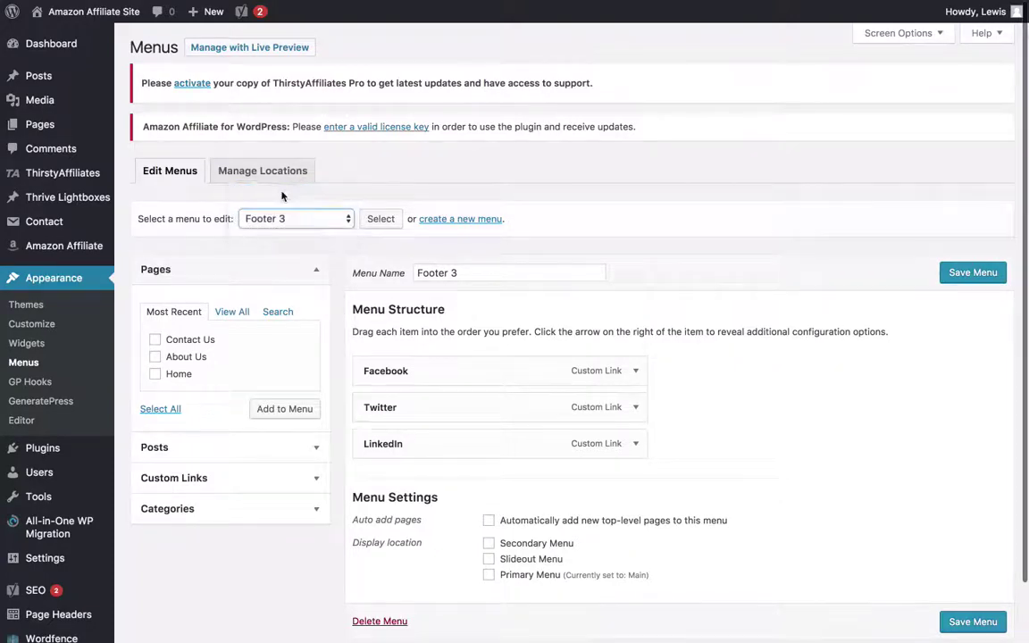
{"action": "left_click", "coordinate": [381, 220]}
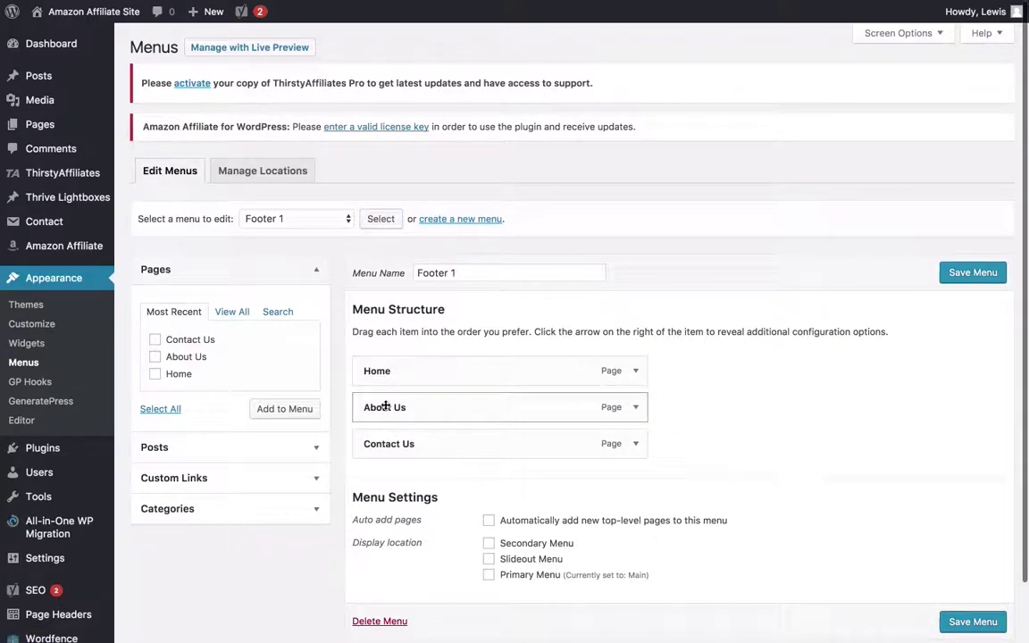
{"action": "left_click", "coordinate": [635, 381]}
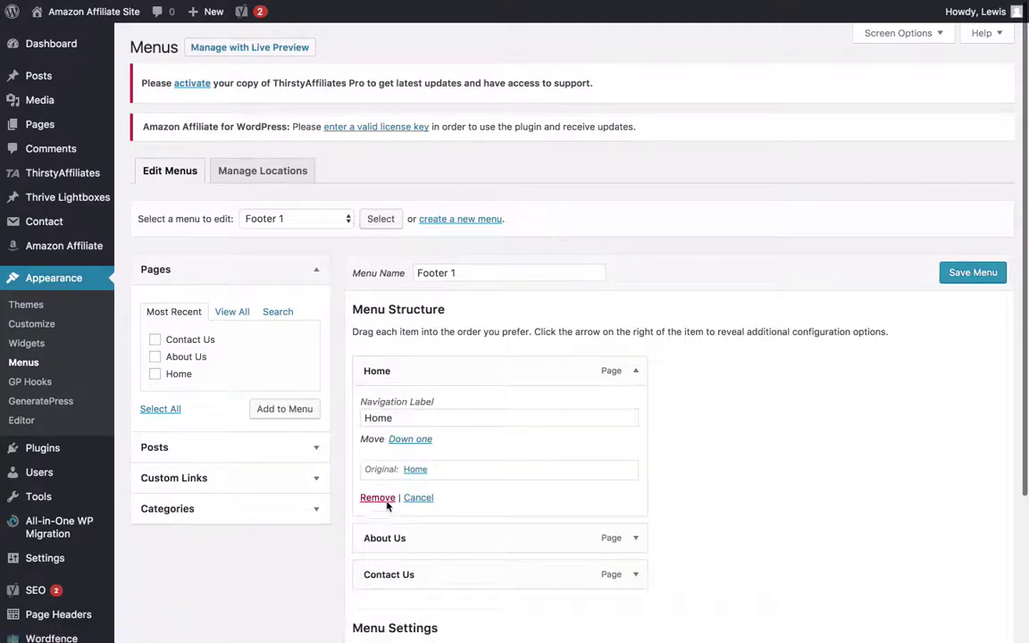
{"action": "left_click", "coordinate": [273, 447]}
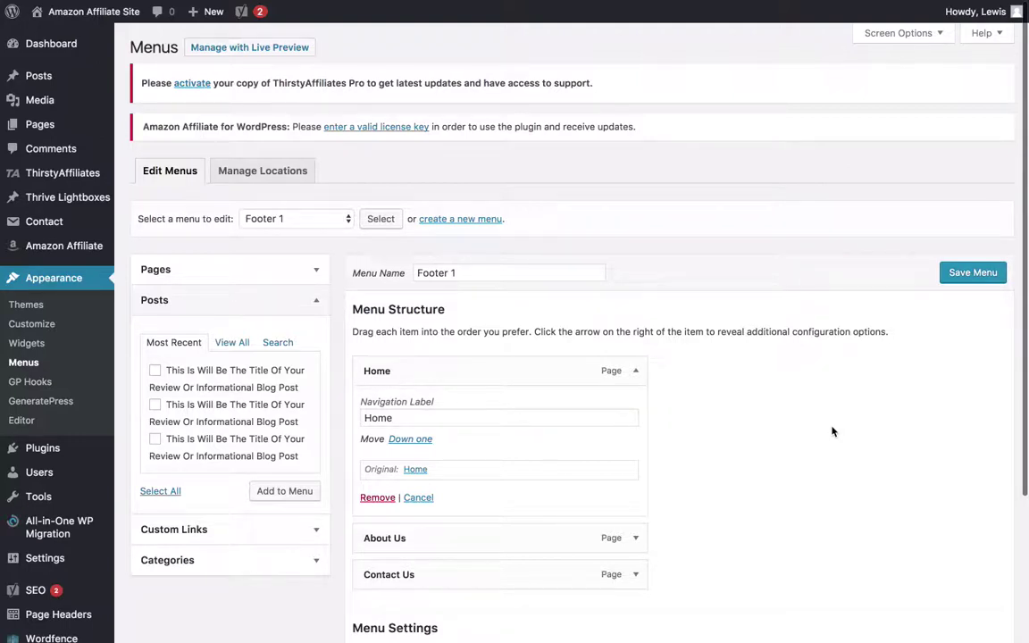
Open the post categories page and compare it with the header navigation links on the live home page
{"action": "mouse_move", "coordinate": [77, 84]}
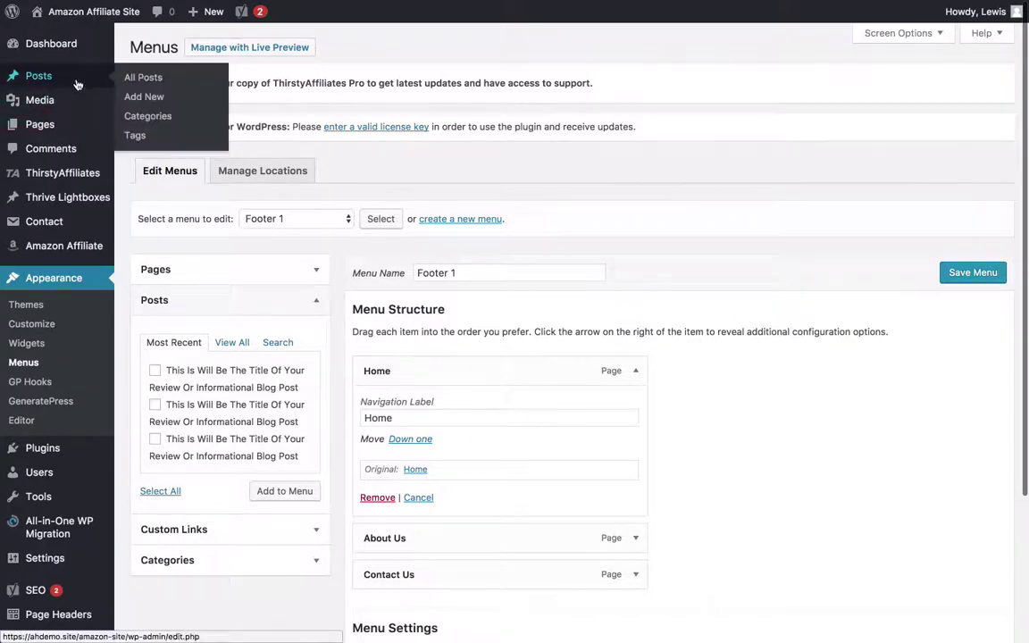
{"action": "left_click", "coordinate": [146, 115]}
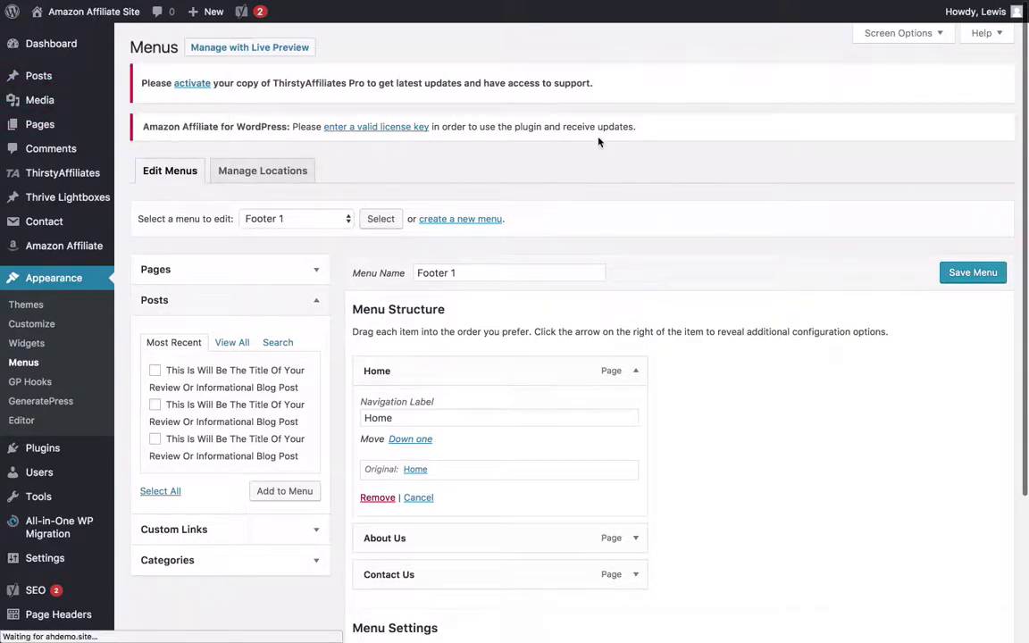
{"action": "mouse_move", "coordinate": [538, 3]}
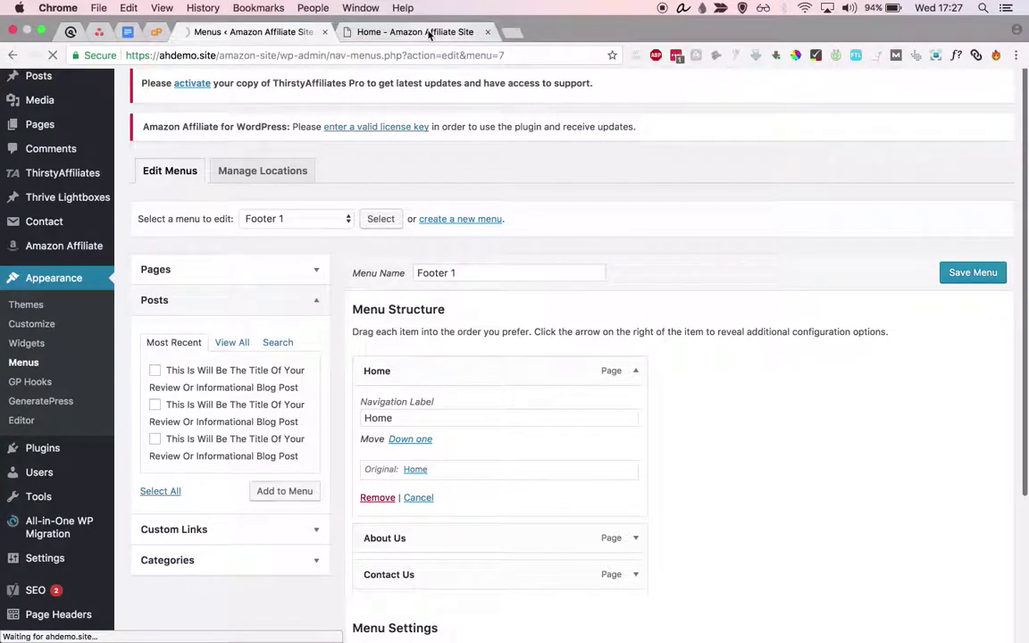
{"action": "left_click", "coordinate": [429, 33]}
{"action": "scroll", "coordinate": [701, 183], "scroll_direction": "up", "scroll_amount": 15}
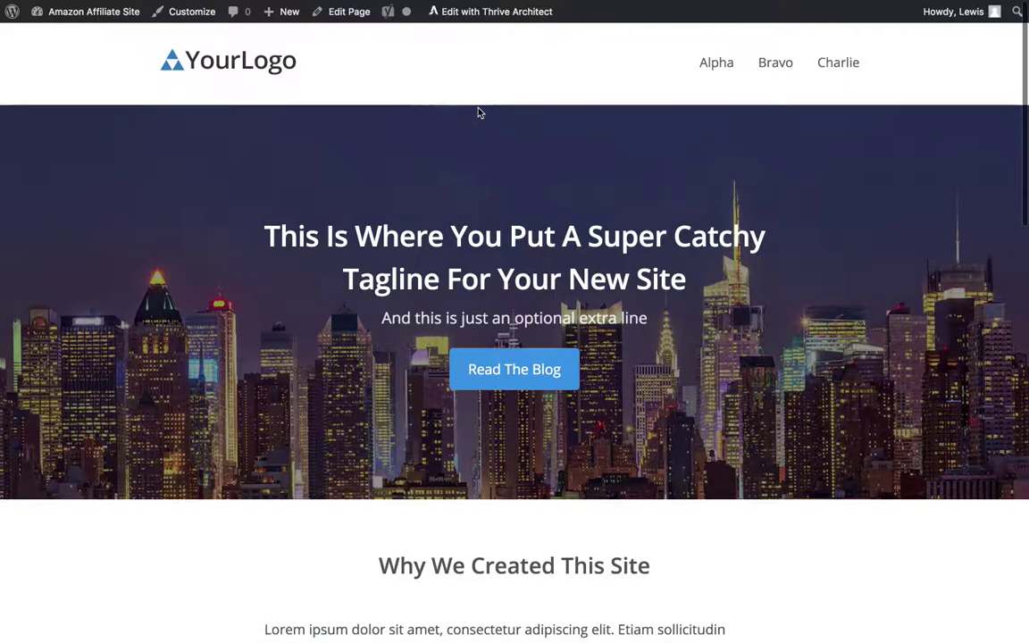
{"action": "mouse_move", "coordinate": [362, 4]}
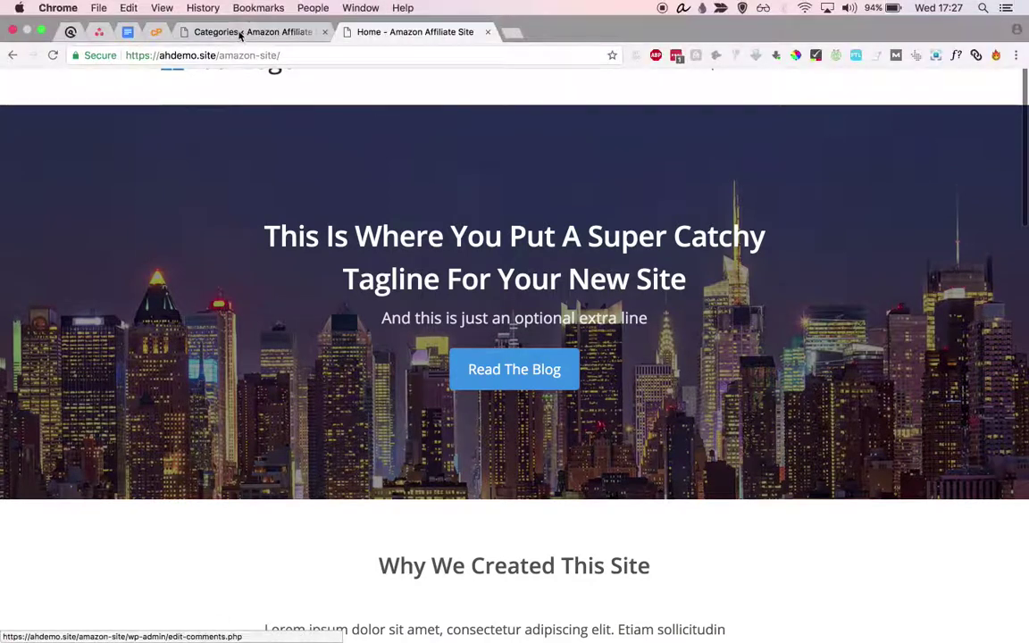
{"action": "left_click", "coordinate": [239, 33]}
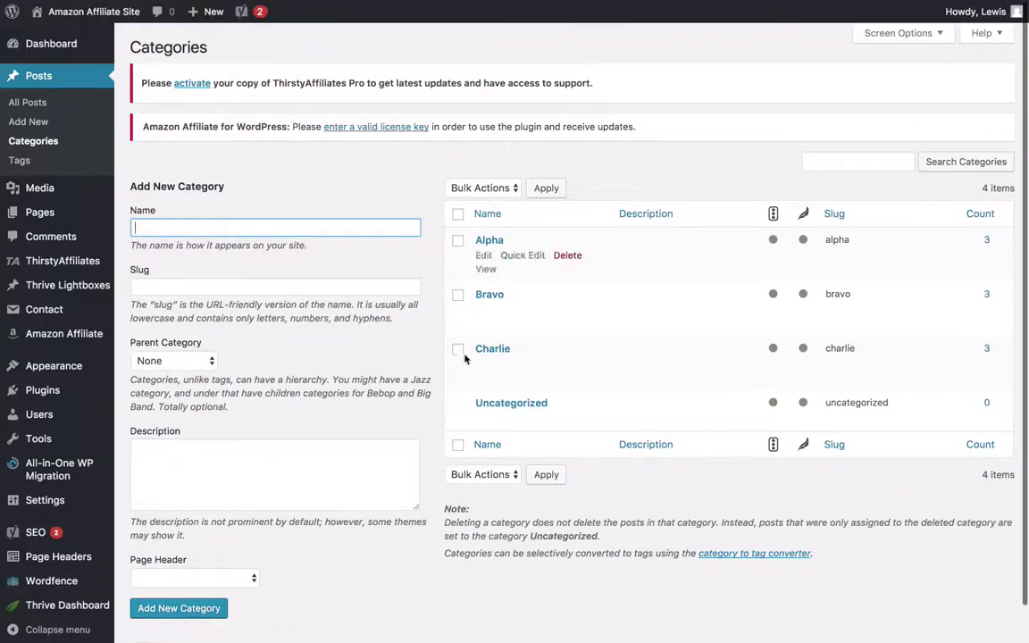
Inspect the name and slug in the Alpha category's quick edit form and cancel without changes
{"action": "left_click", "coordinate": [523, 256]}
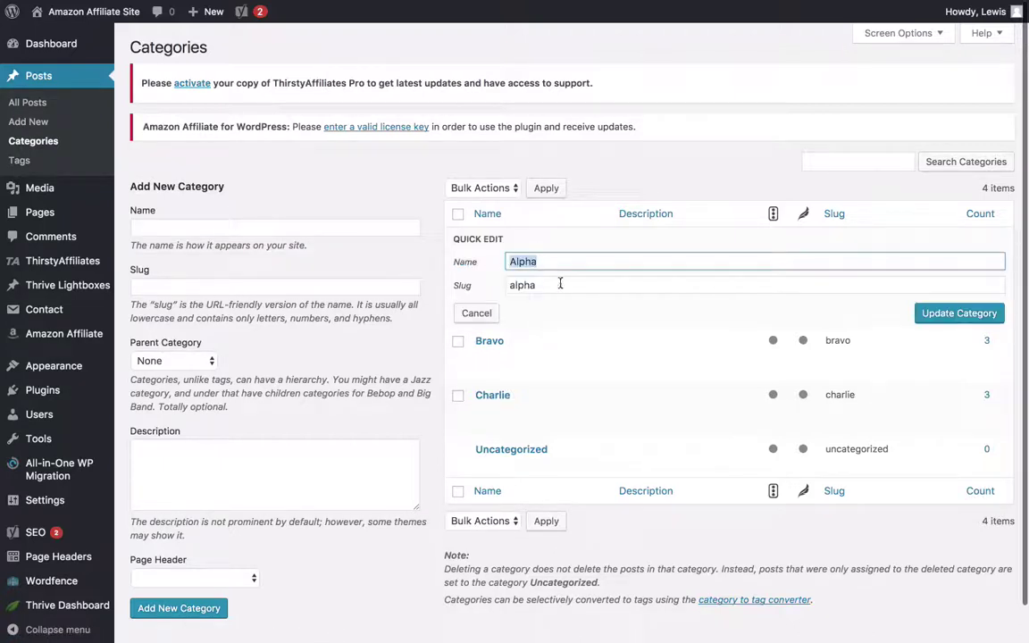
{"action": "left_click_drag", "start_coordinate": [558, 285], "coordinate": [503, 287]}
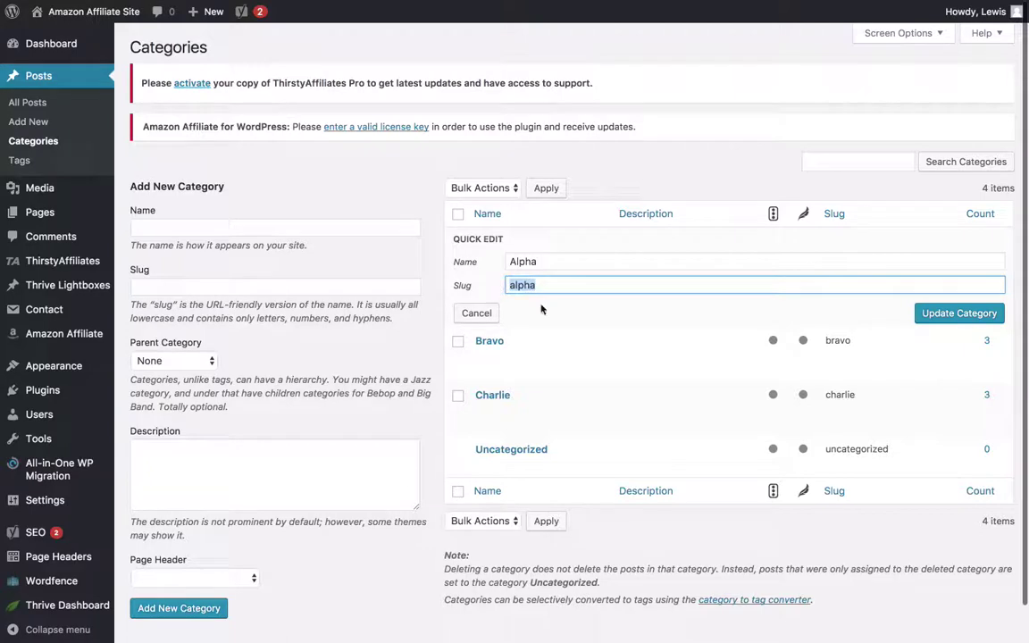
{"action": "left_click", "coordinate": [477, 312]}
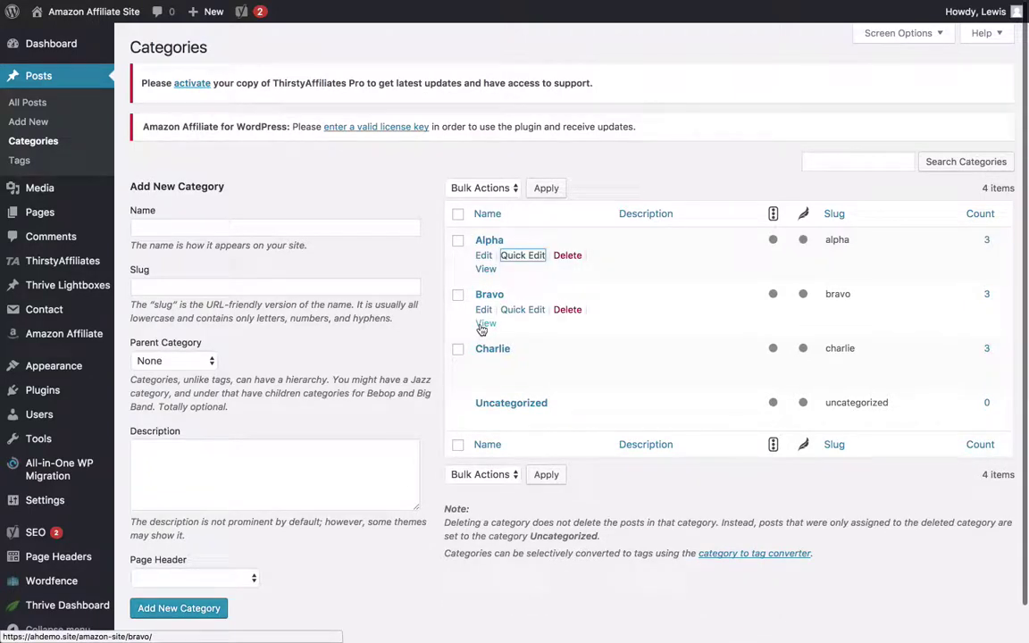
Review the new category form's name and slug fields and its Page Header choices, leaving the form blank
{"action": "scroll", "coordinate": [270, 415], "scroll_direction": "down", "scroll_amount": 1}
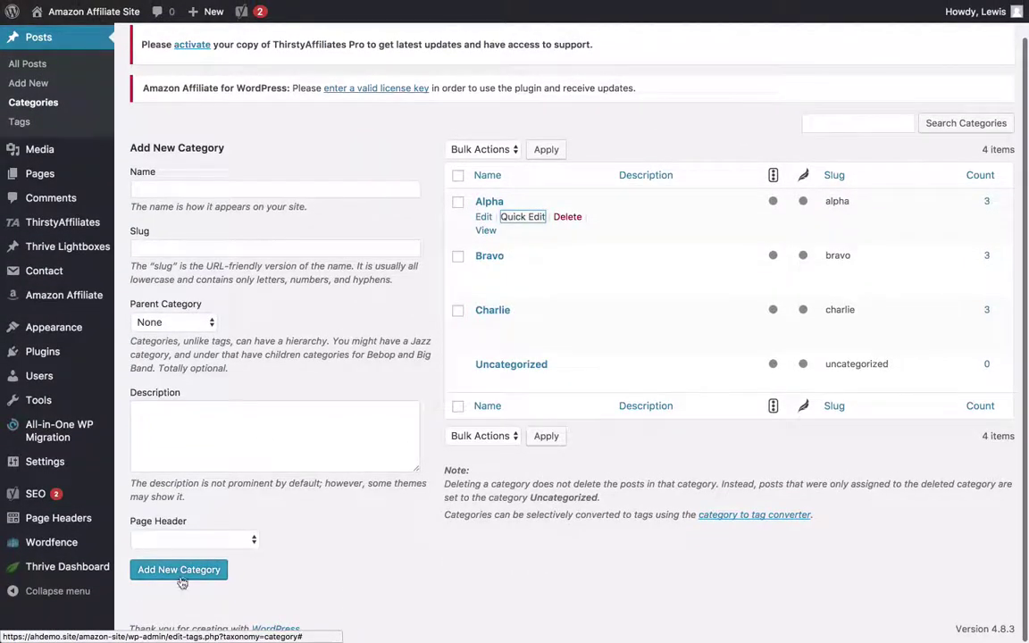
{"action": "left_click", "coordinate": [136, 190]}
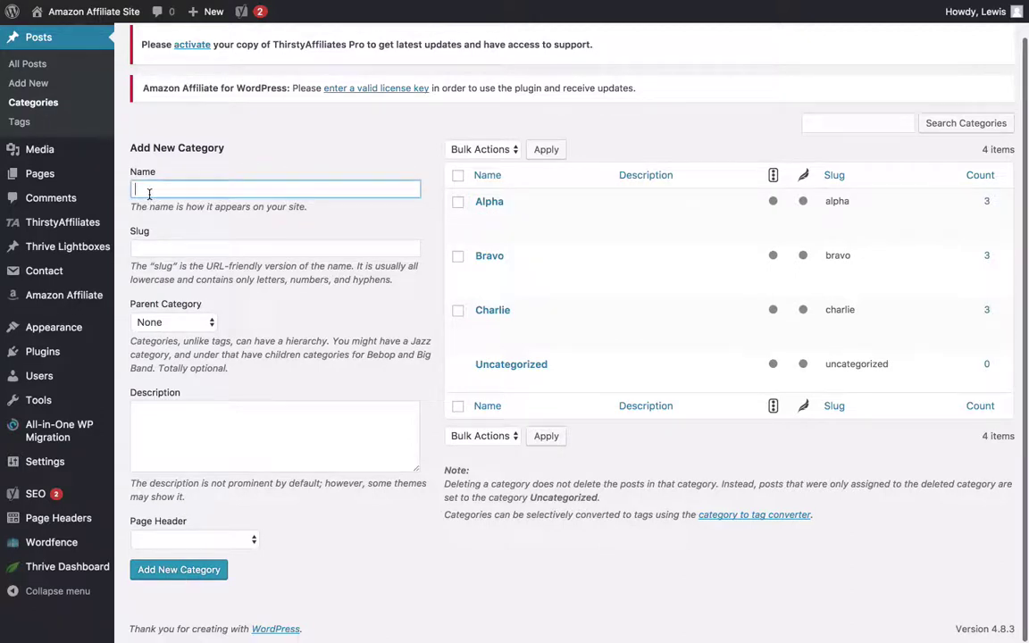
{"action": "left_click", "coordinate": [154, 250]}
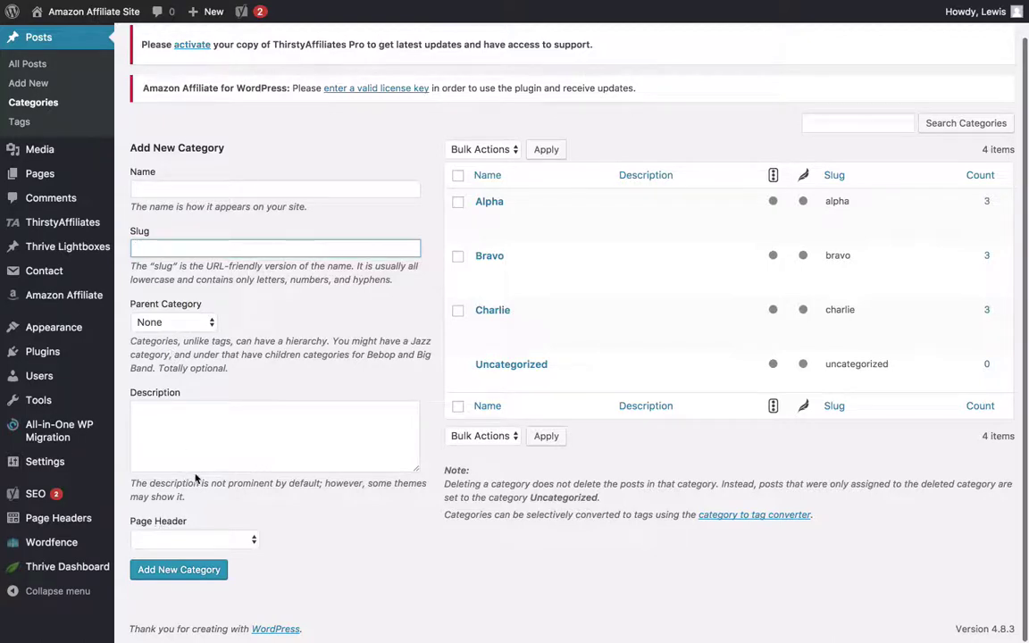
{"action": "left_click", "coordinate": [195, 541]}
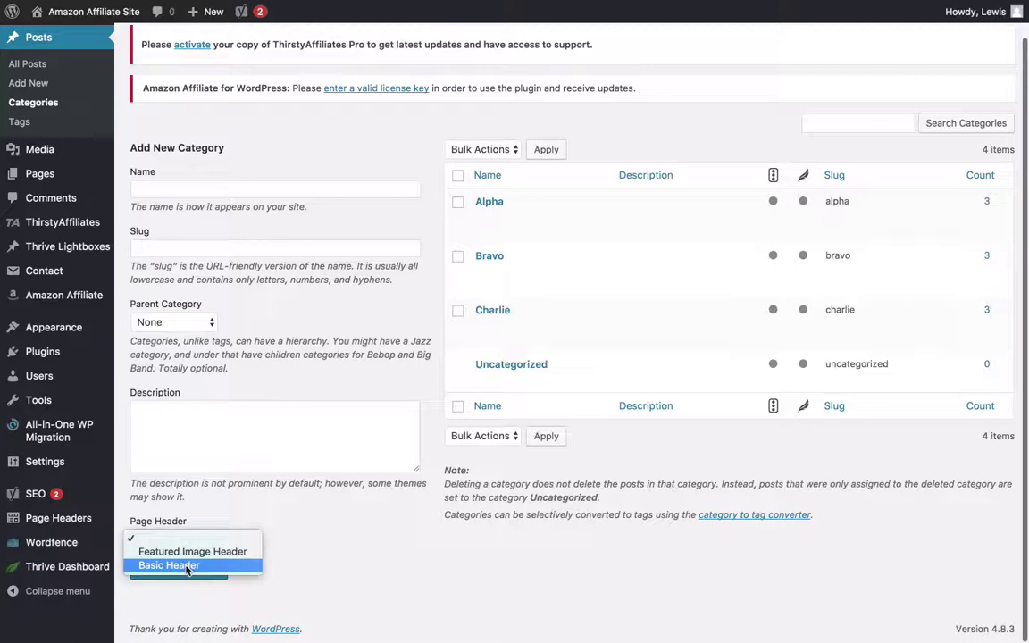
{"action": "left_click", "coordinate": [293, 571]}
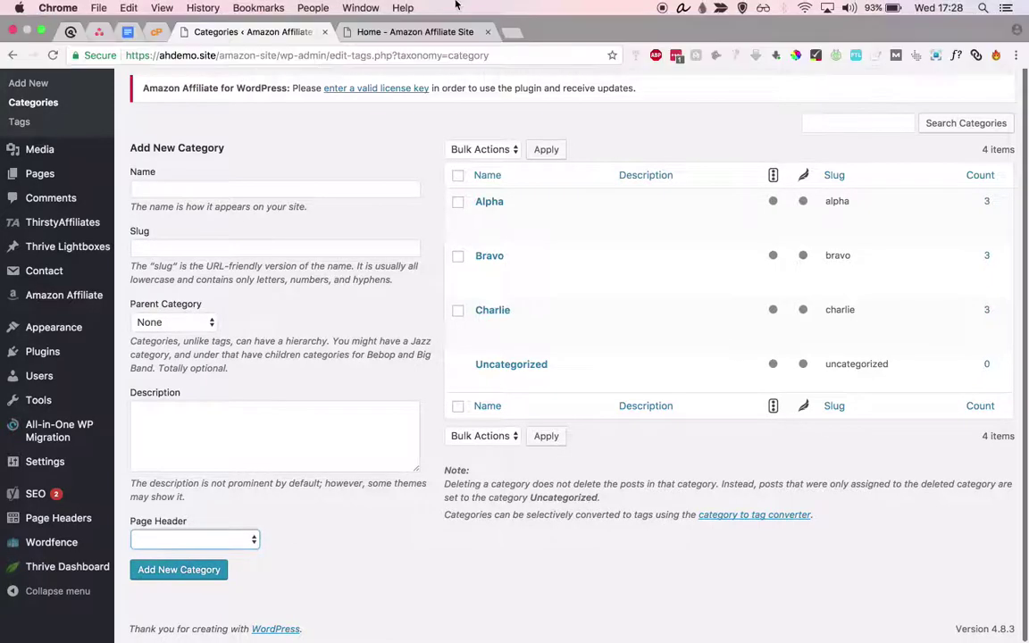
View the Alpha category page on the live site to inspect its page header
{"action": "left_click", "coordinate": [431, 32]}
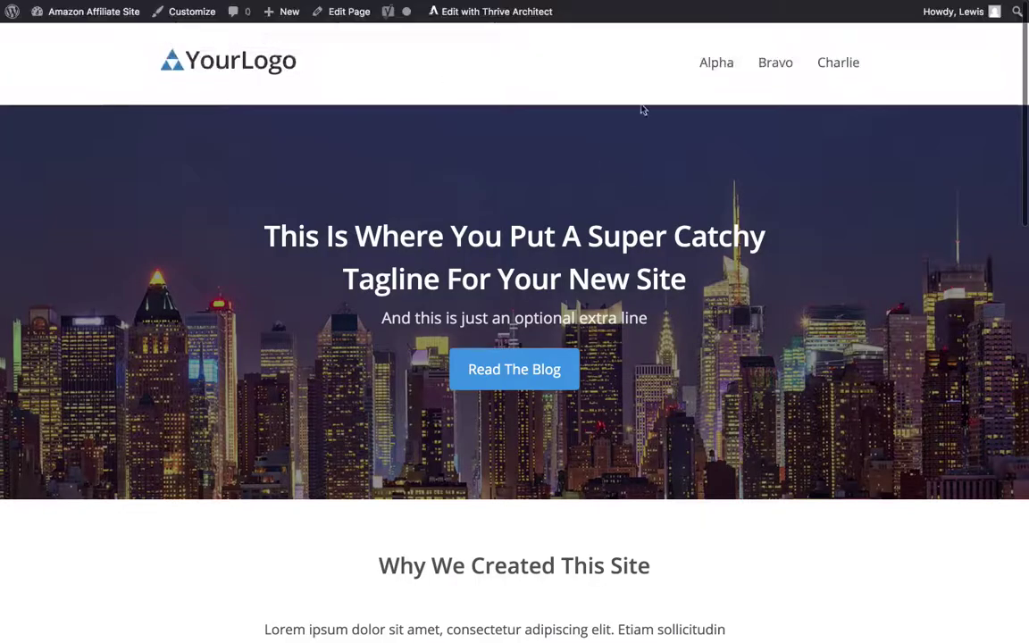
{"action": "left_click", "coordinate": [720, 64]}
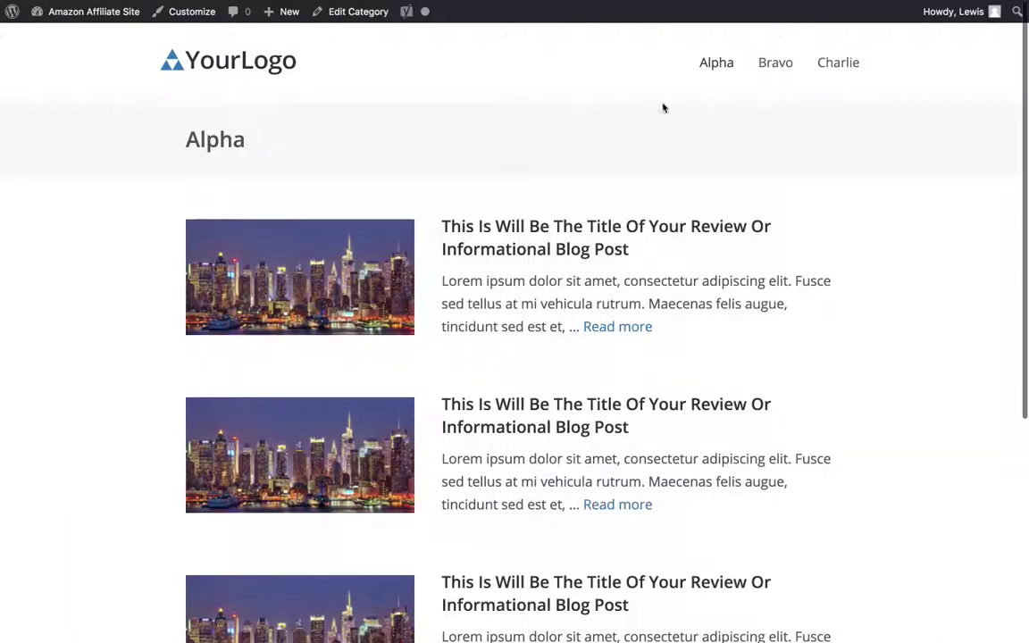